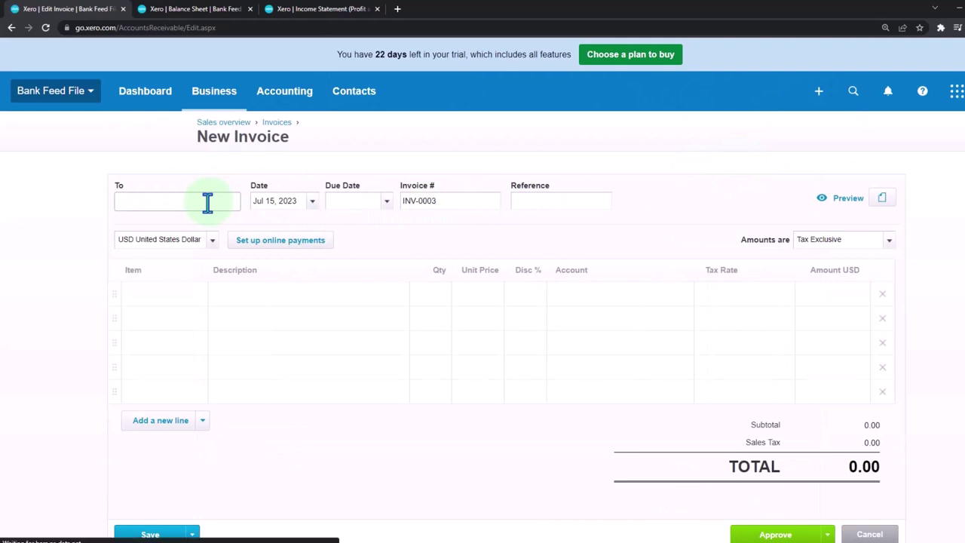
# - Address the new invoice to a new contact, Customer 2
pyautogui.write('Customer ')
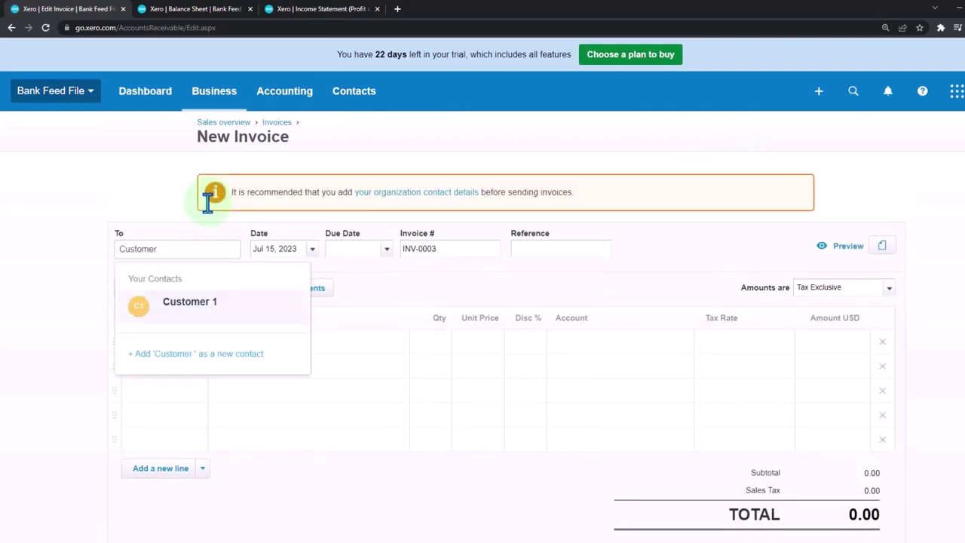
pyautogui.write('2')
pyautogui.press('Tab')
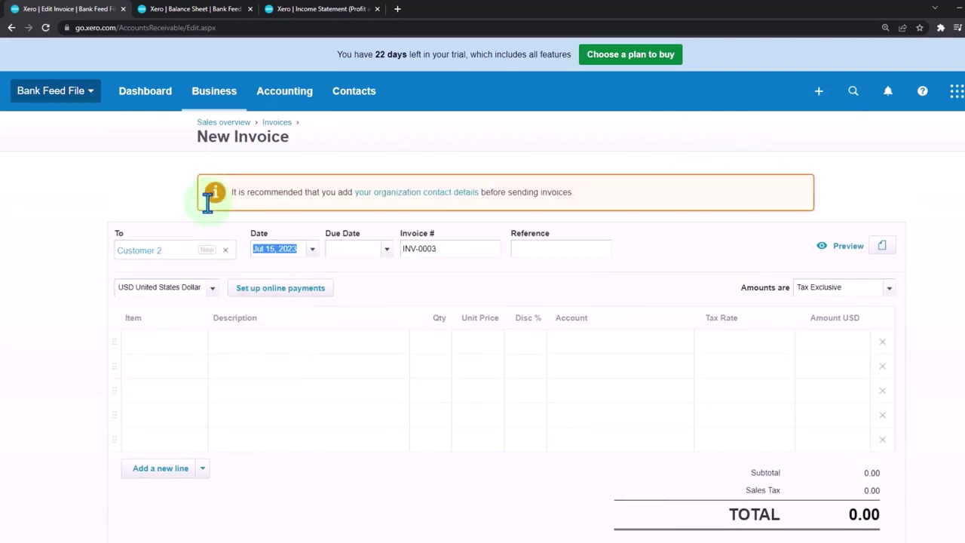
# - Set the invoice date to Oct 1, 2022 and the due date to Jul 15, 2023
pyautogui.click(314, 251)
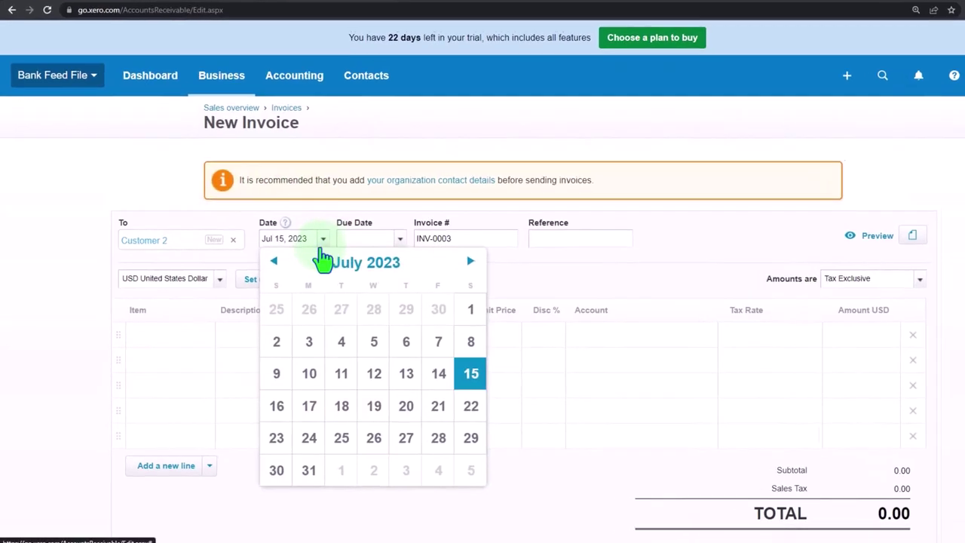
pyautogui.click(274, 260)
pyautogui.click(274, 260)
pyautogui.click(274, 261)
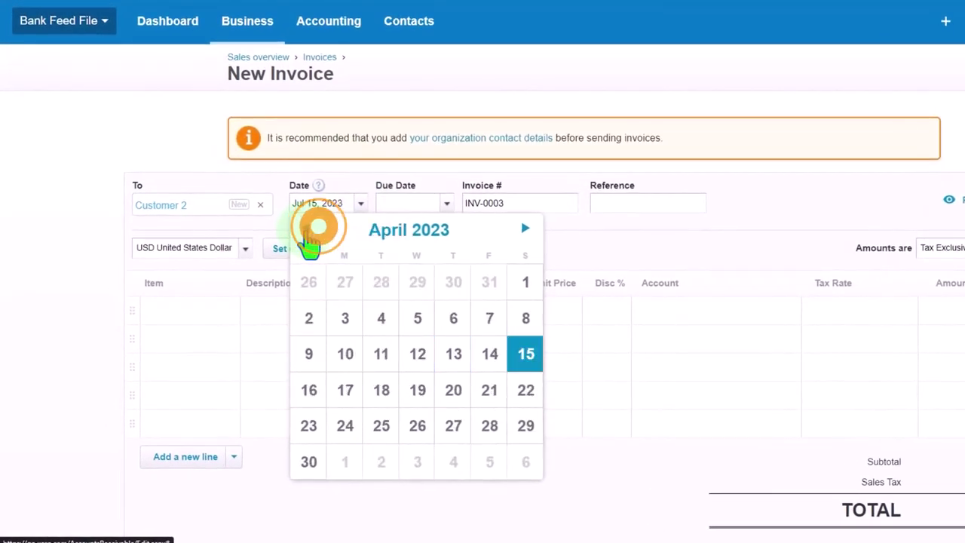
pyautogui.click(273, 260)
pyautogui.click(306, 229)
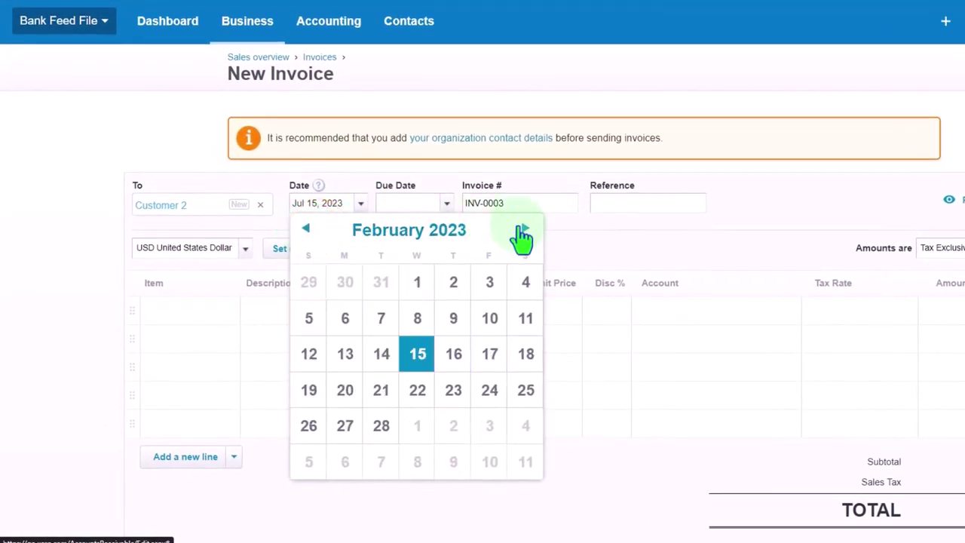
pyautogui.click(311, 230)
pyautogui.click(315, 232)
pyautogui.click(313, 234)
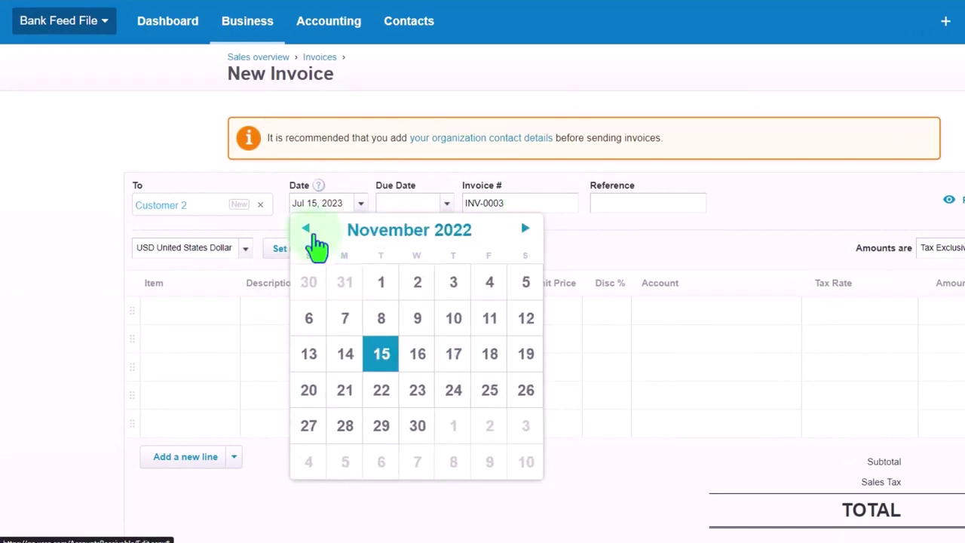
pyautogui.click(314, 234)
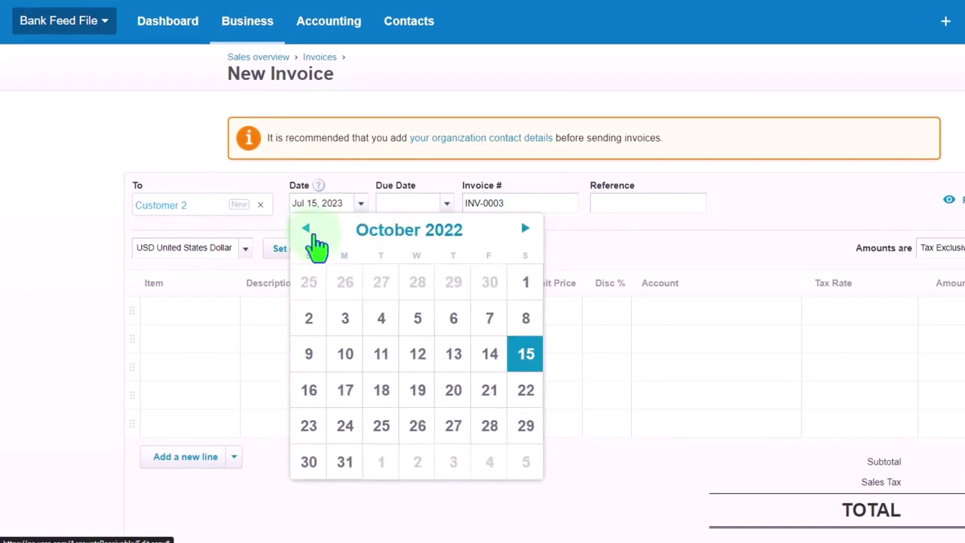
pyautogui.click(524, 296)
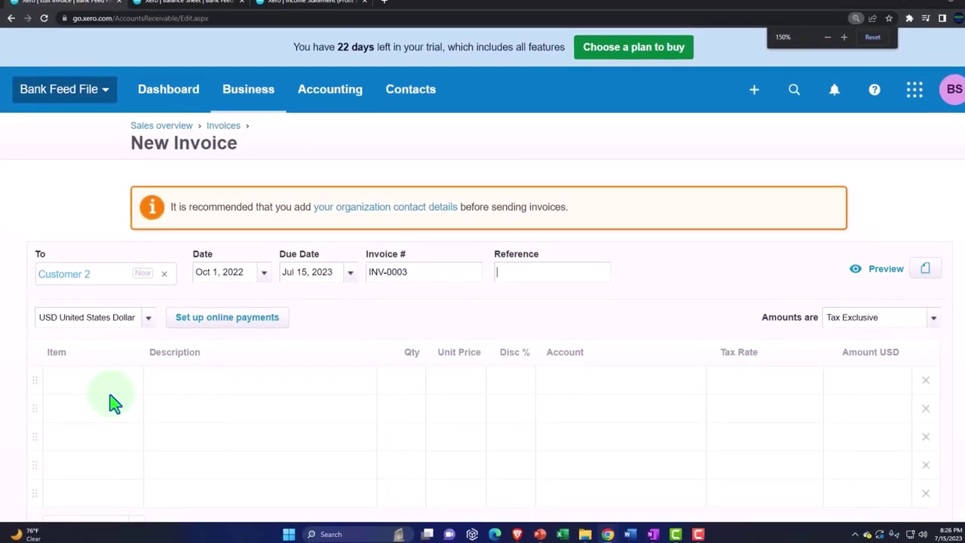
# - Set the first invoice line's quantity to 1 and its unit price to 510
pyautogui.press('Tab')
pyautogui.press('Tab')
pyautogui.press('Tab')
pyautogui.press('Tab')
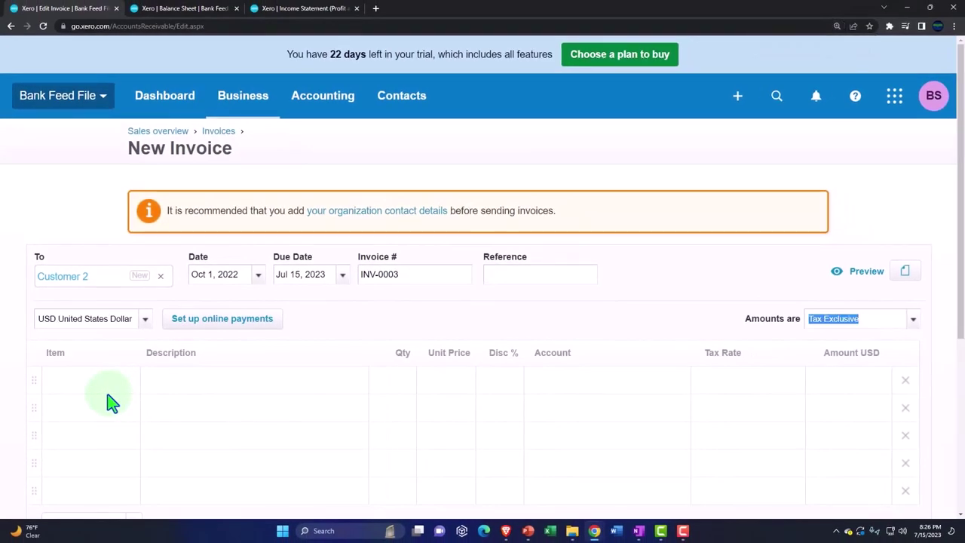
pyautogui.press('Tab')
pyautogui.press('Tab')
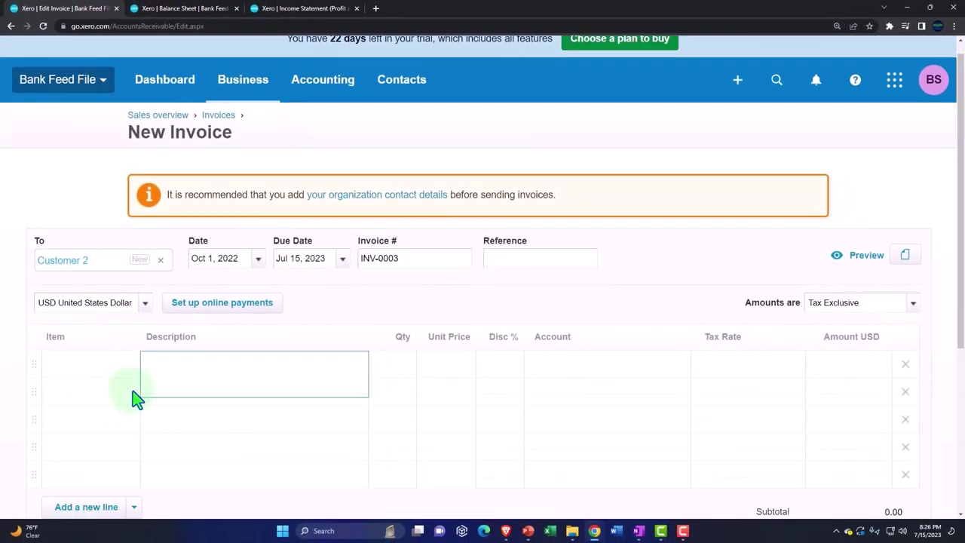
pyautogui.press('Tab')
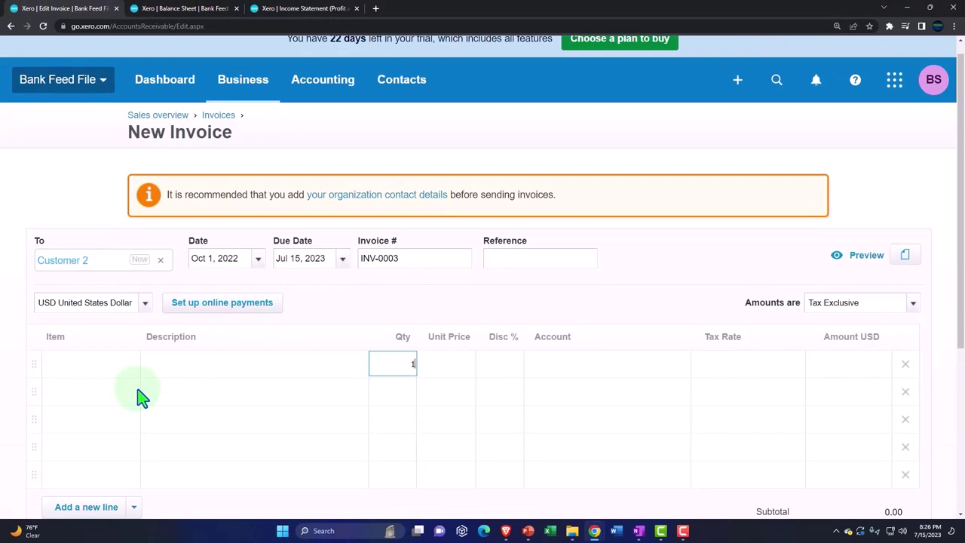
pyautogui.press('Tab')
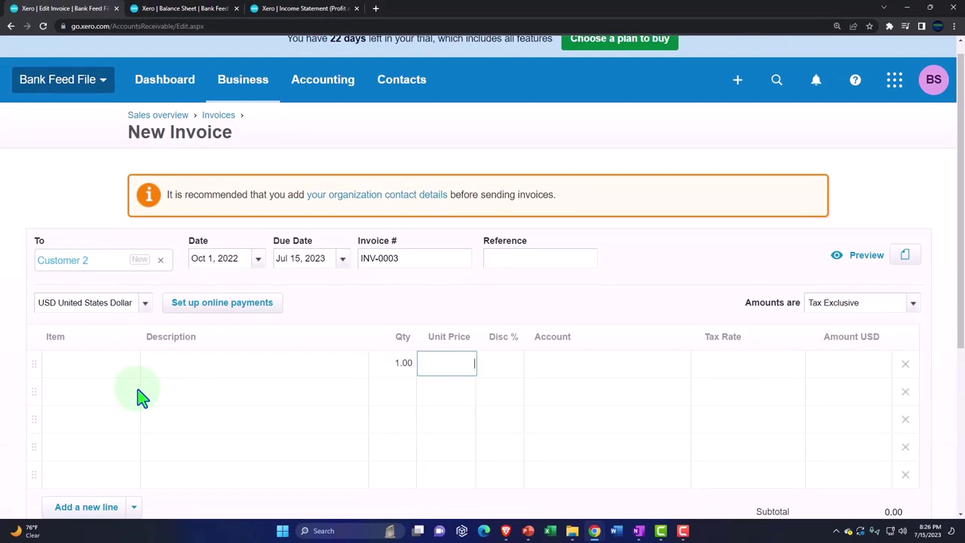
pyautogui.write('510')
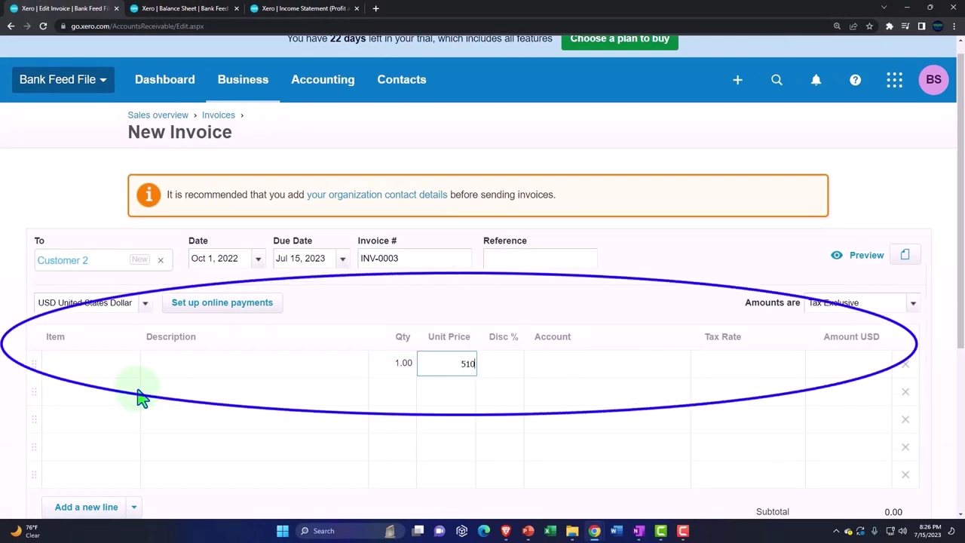
pyautogui.press('Tab')
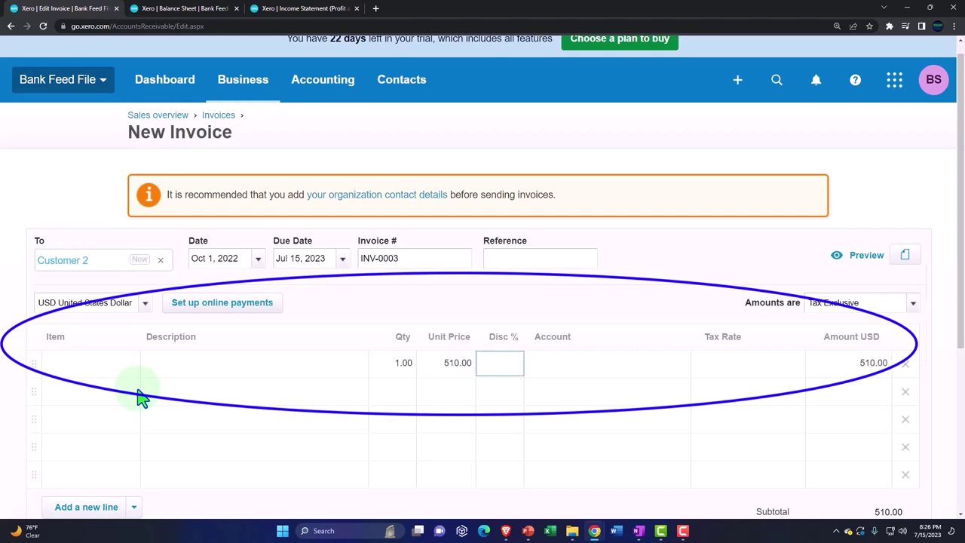
# - Apply the Tax Exempt (0%) tax rate to the first invoice line, leaving the discount empty
pyautogui.press('Tab')
pyautogui.press('Tab')
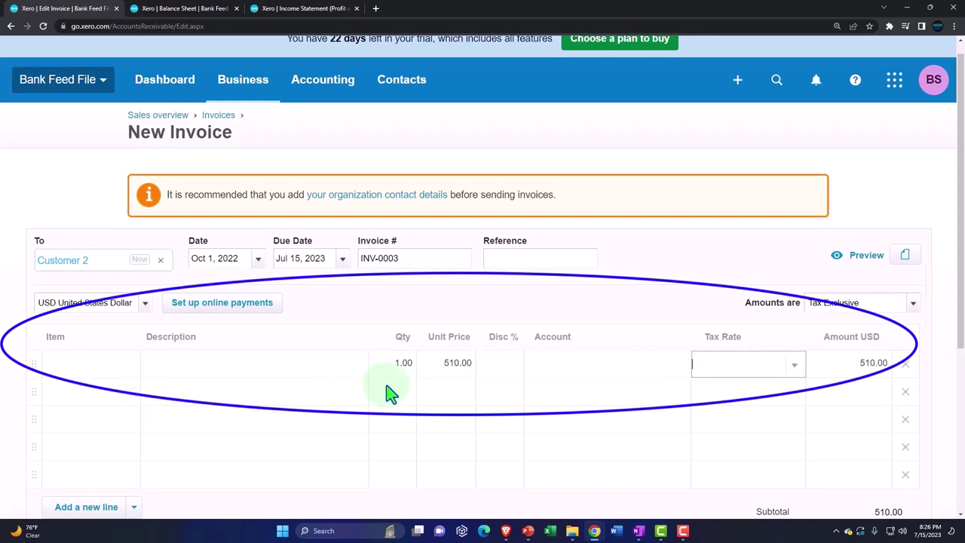
pyautogui.scroll(-1, 385, 395)
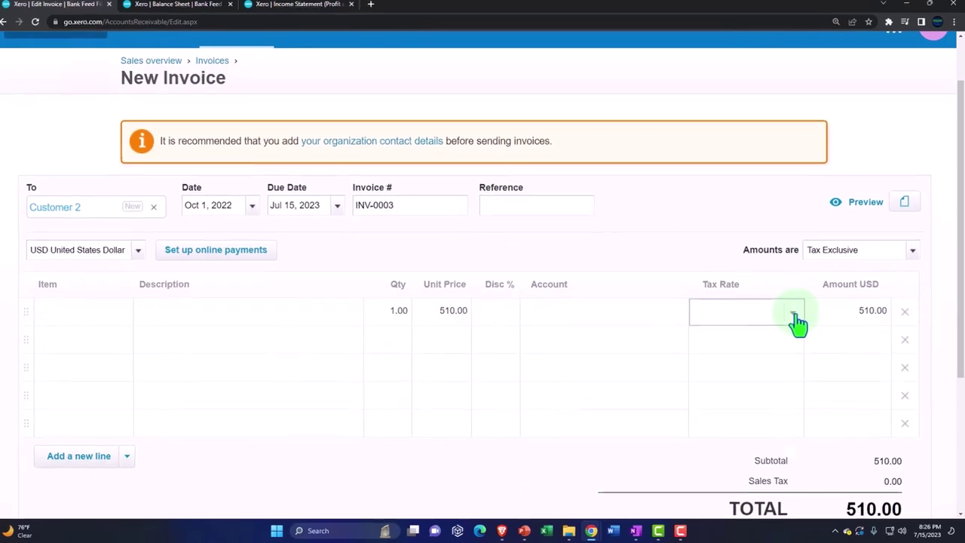
pyautogui.click(794, 317)
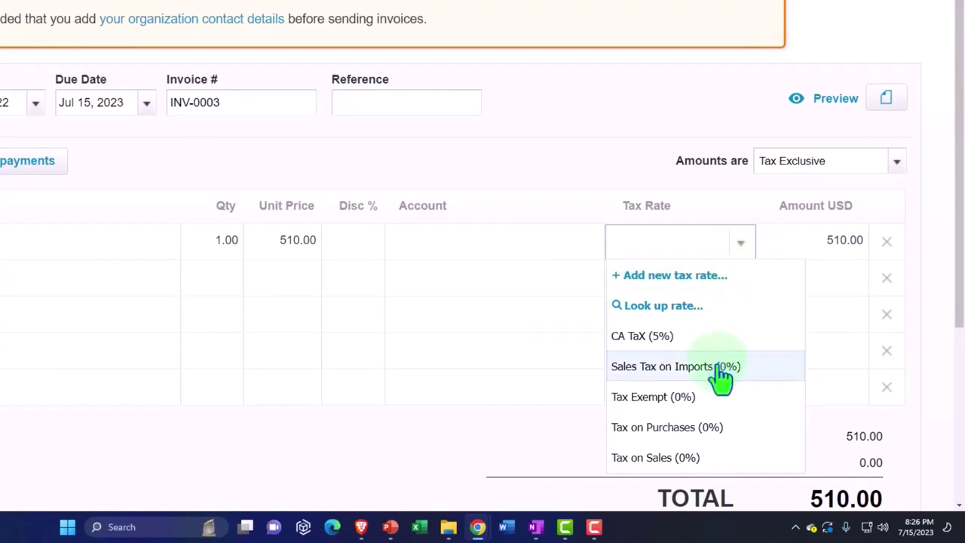
pyautogui.click(723, 413)
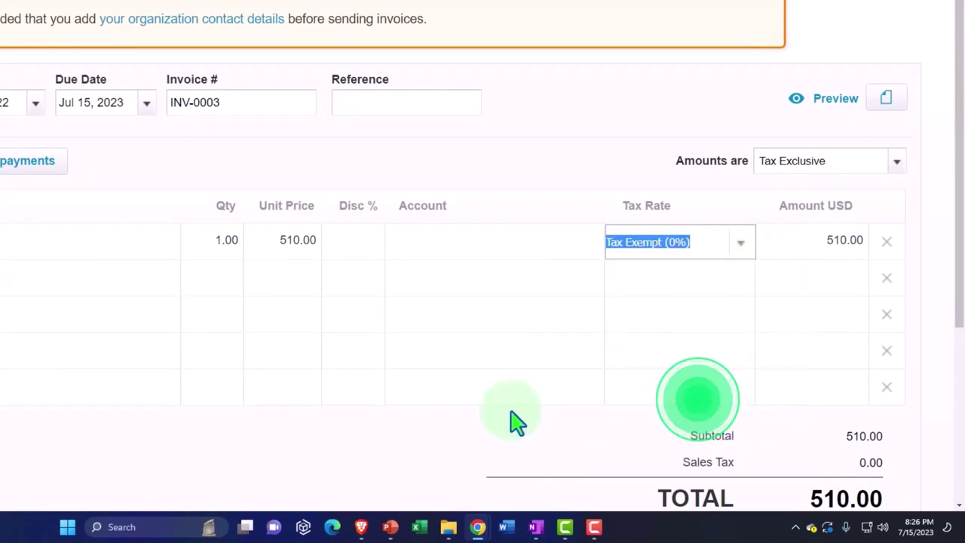
pyautogui.scroll(-1, 483, 418)
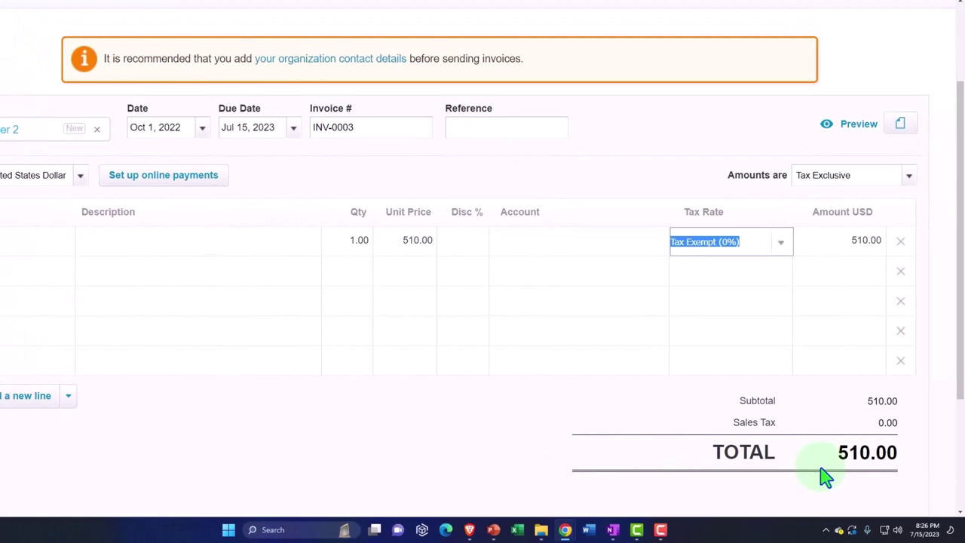
pyautogui.scroll(1, 826, 475)
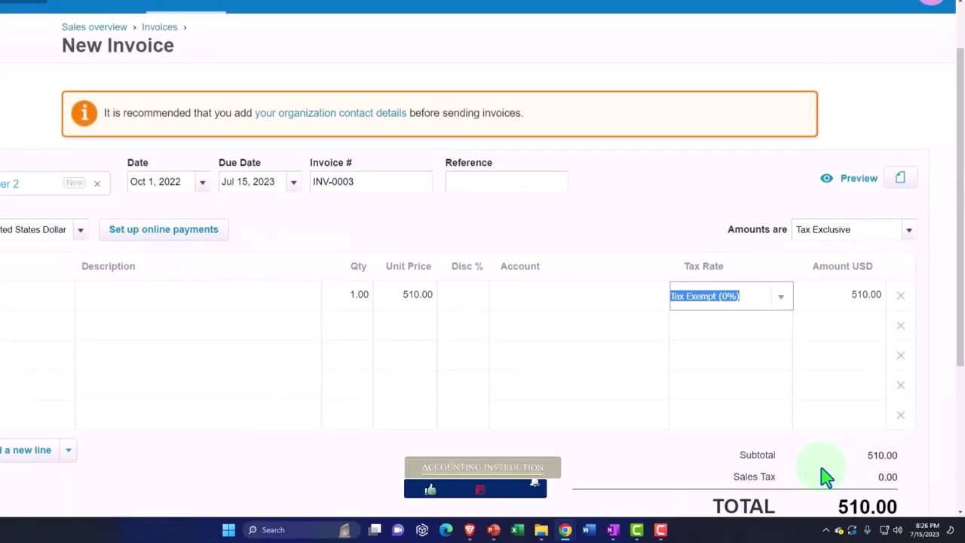
# - Assign the first invoice line to the account 4000 - Sales
pyautogui.click(583, 302)
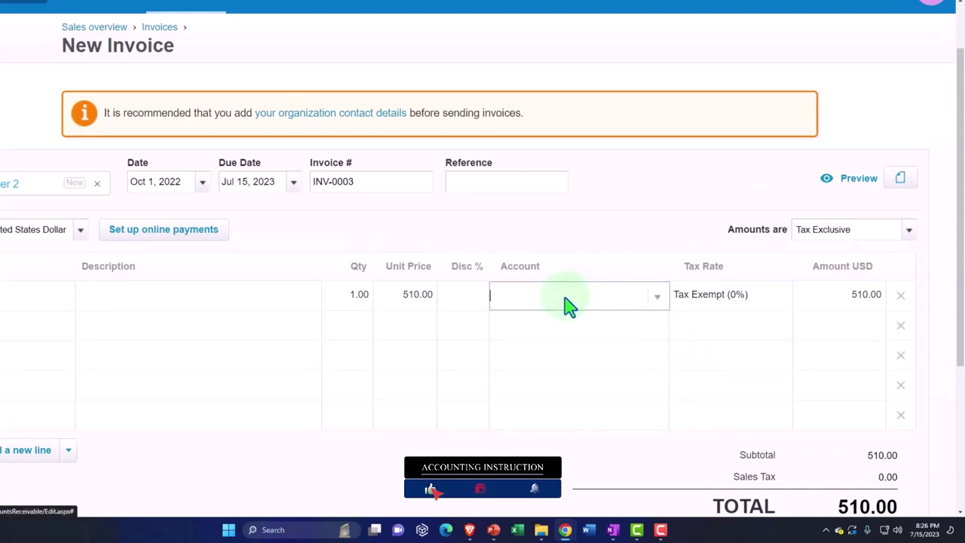
pyautogui.click(655, 296)
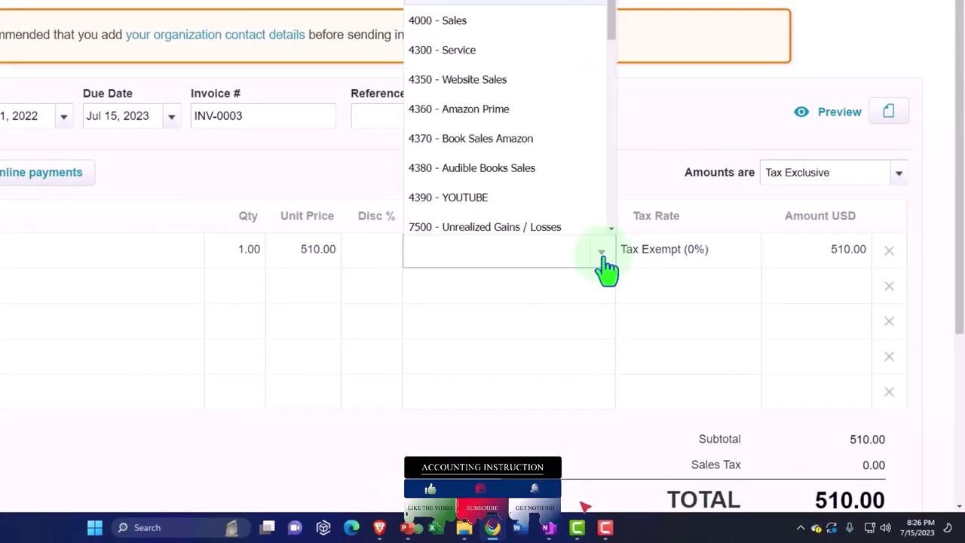
pyautogui.write('sale')
pyautogui.press('Tab')
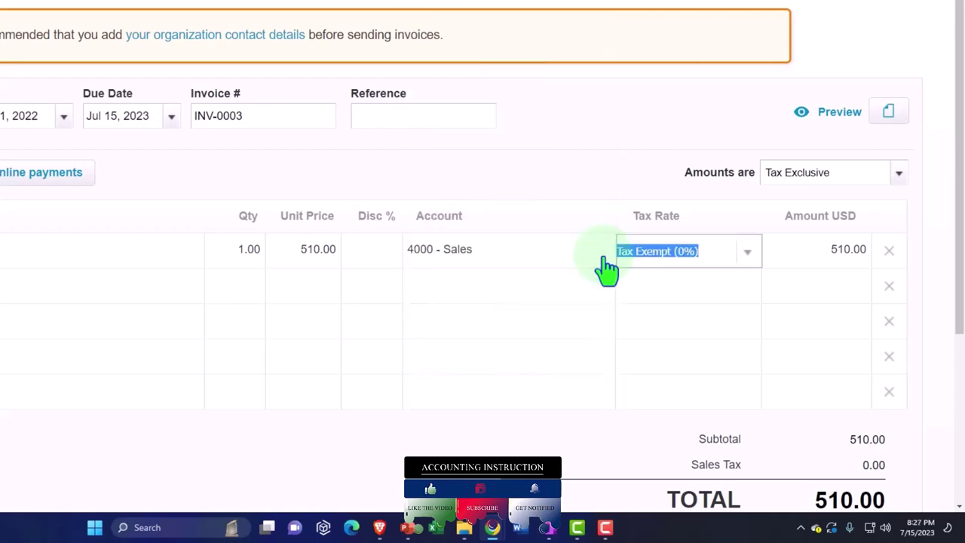
pyautogui.click(547, 285)
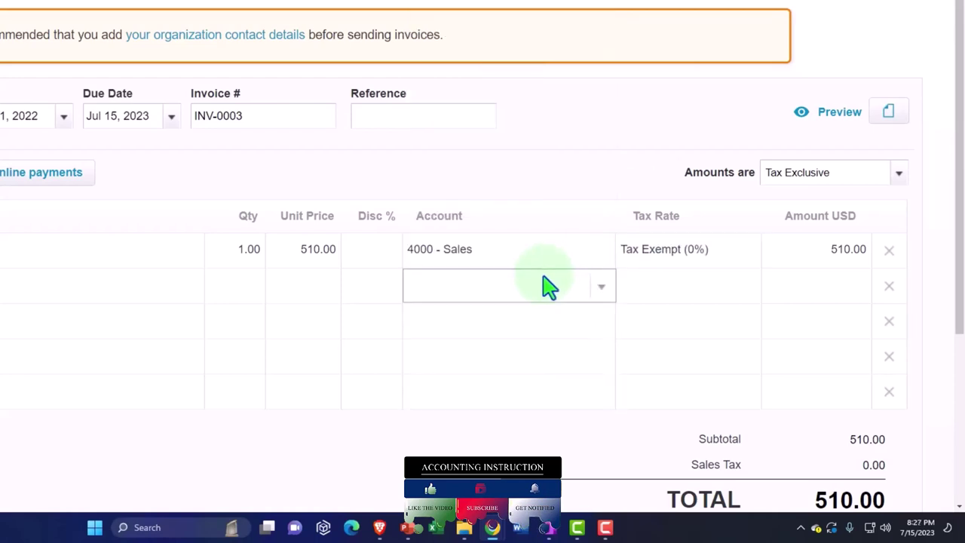
# - Enter Sales as the first line's description and approve the invoice
pyautogui.scroll(-3, 547, 285)
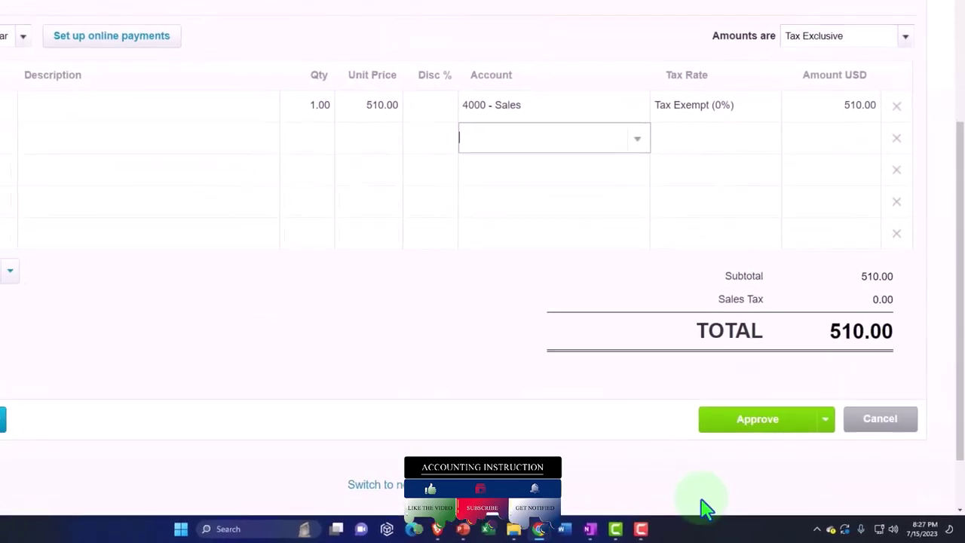
pyautogui.click(735, 423)
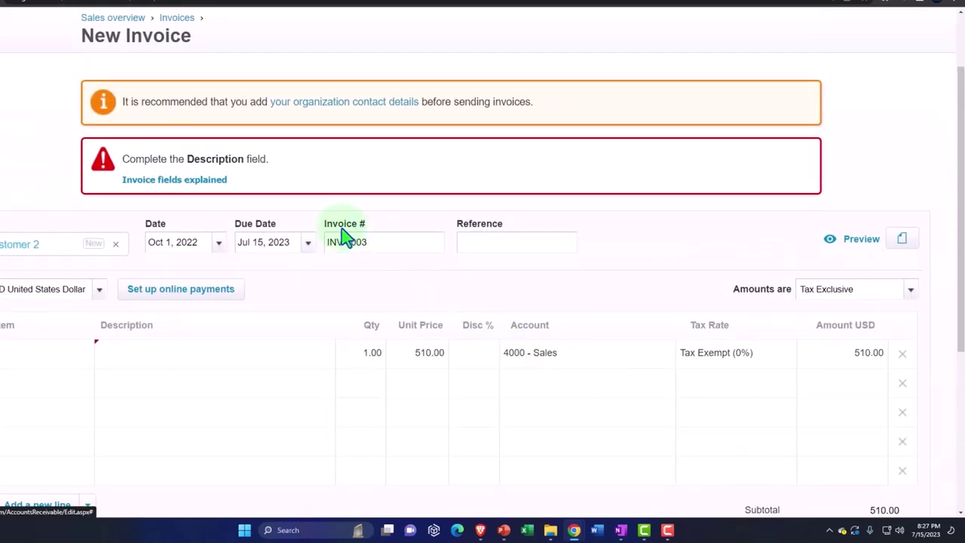
pyautogui.click(211, 359)
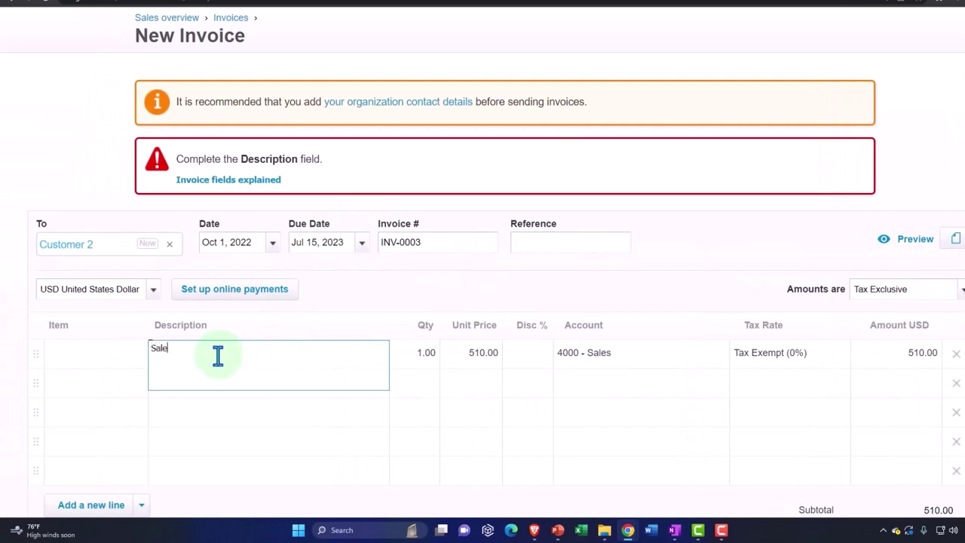
pyautogui.press('Tab')
pyautogui.scroll(-3, 545, 355)
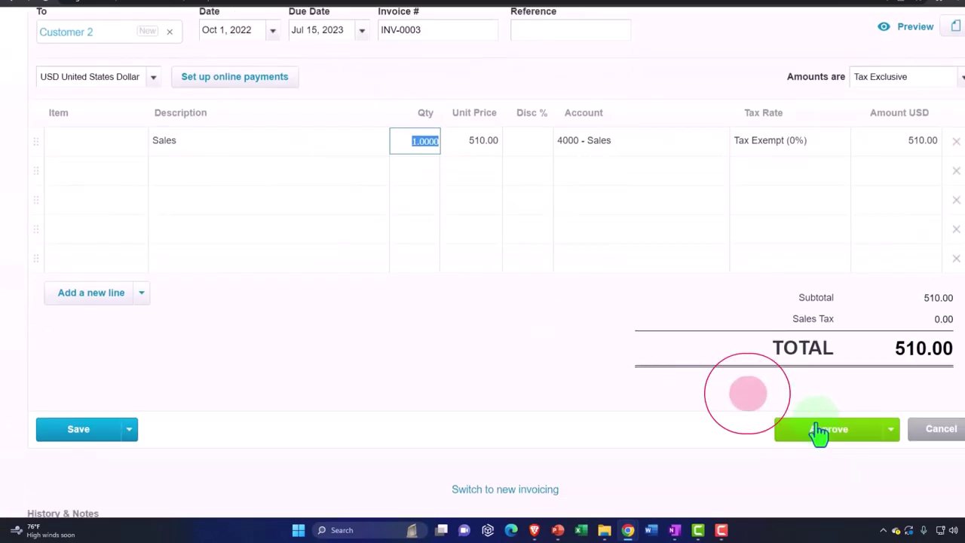
pyautogui.click(818, 435)
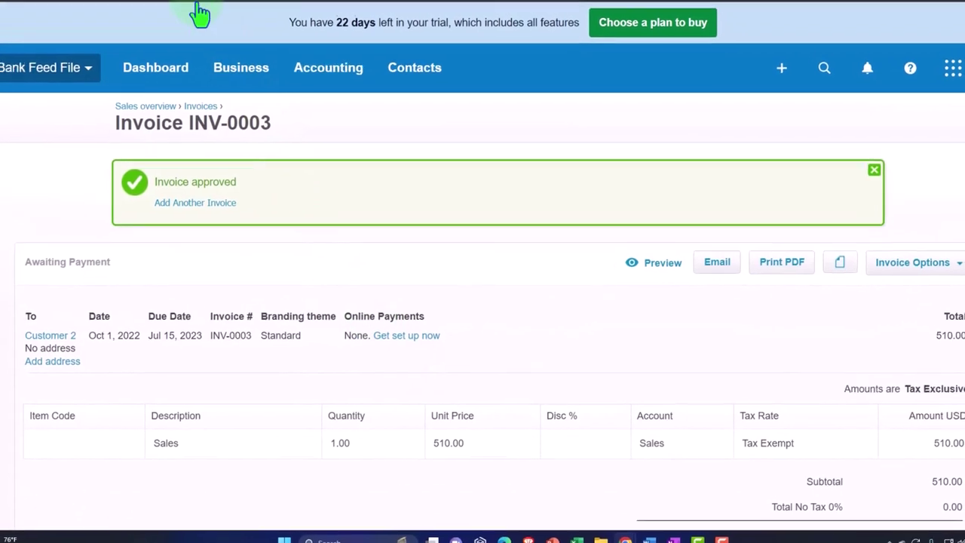
# - Switch to the Balance Sheet report dated Dec 31, 2022 and refresh it
pyautogui.click(194, 9)
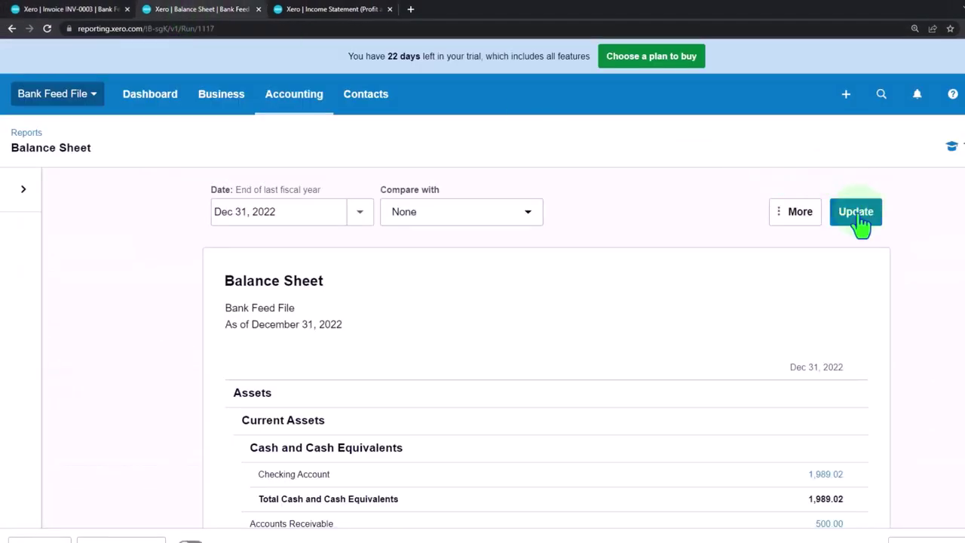
pyautogui.click(858, 217)
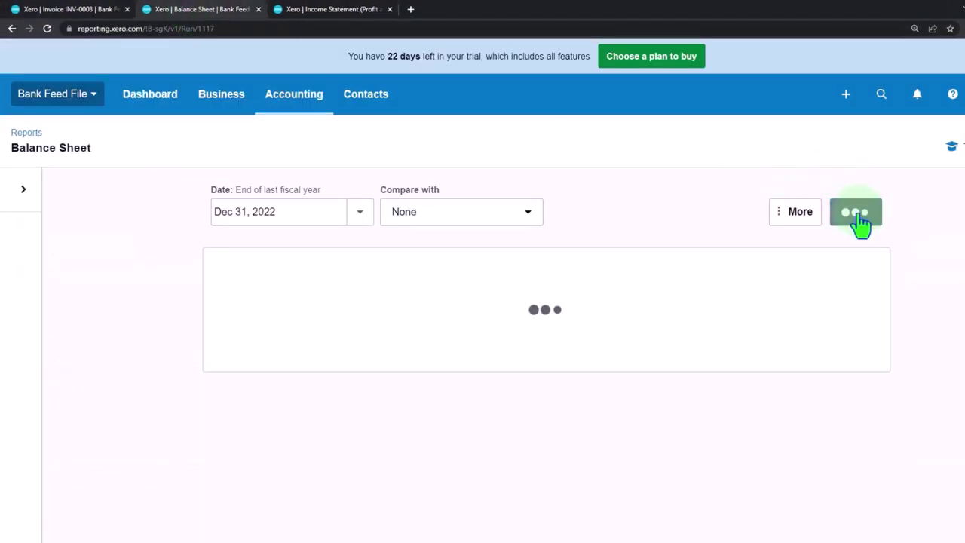
pyautogui.scroll(-1, 784, 324)
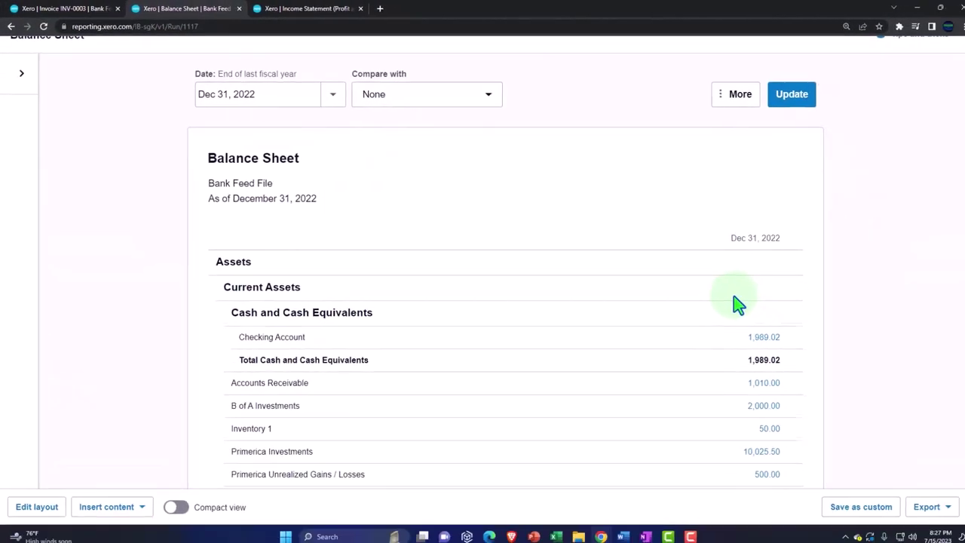
# - Drill down into the Balance Sheet's Accounts Receivable amount to examine its underlying transactions
pyautogui.scroll(-1, 774, 320)
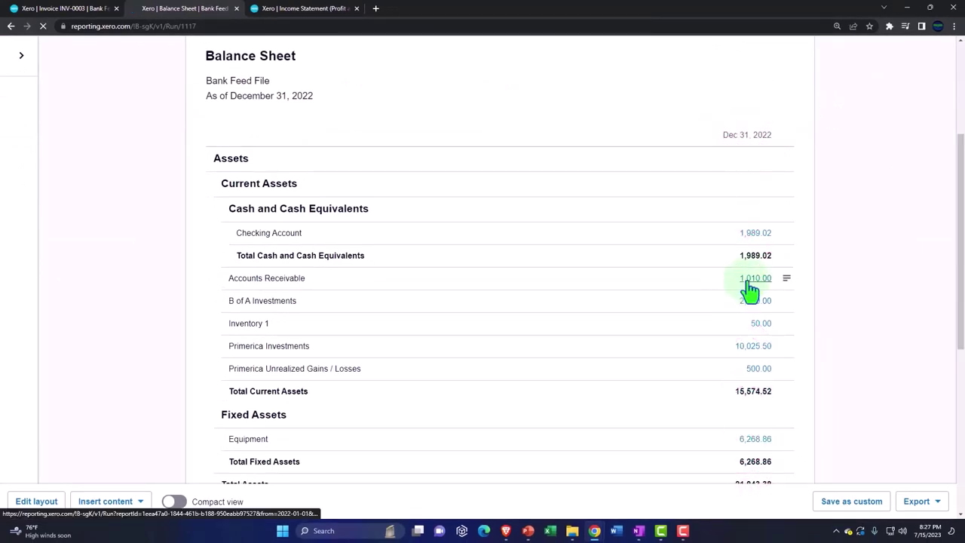
pyautogui.click(749, 281)
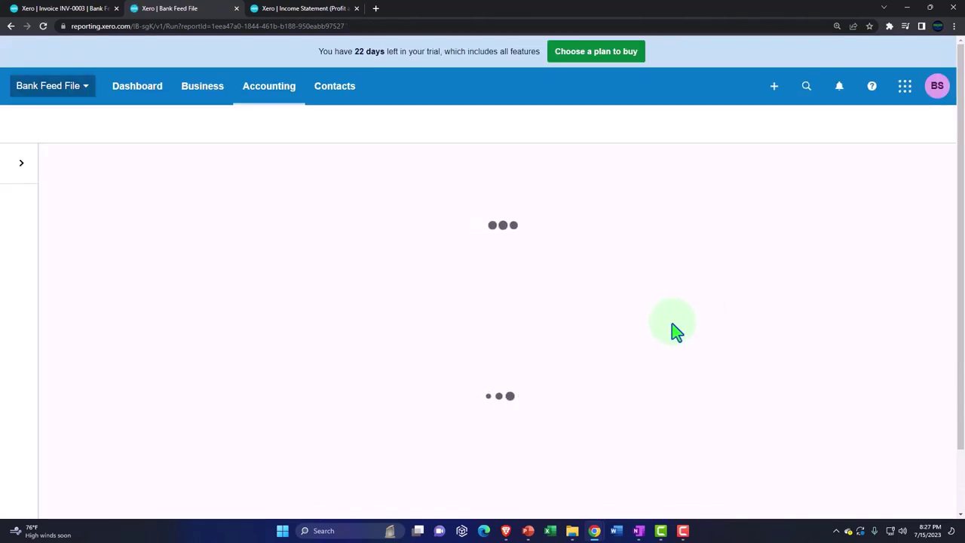
pyautogui.scroll(-2, 671, 329)
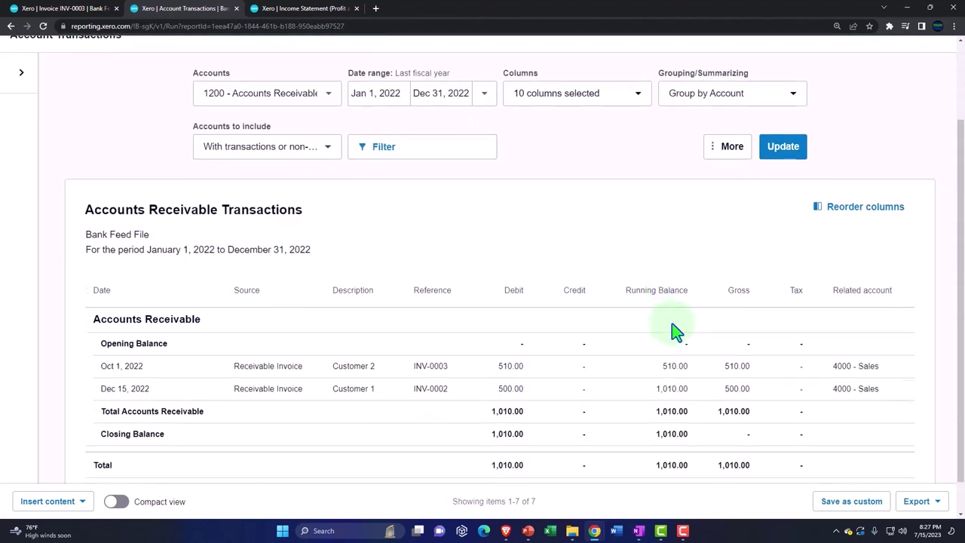
# - Leave the Accounts Receivable transactions and refresh the Income Statement (Profit and Loss) for Jan 1 to Dec 31, 2022
pyautogui.click(667, 368)
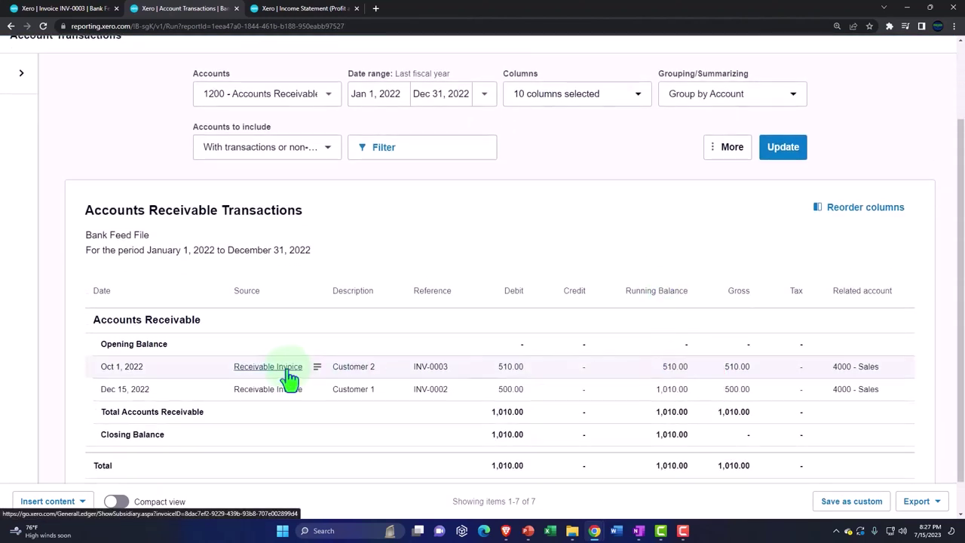
pyautogui.scroll(2, 289, 377)
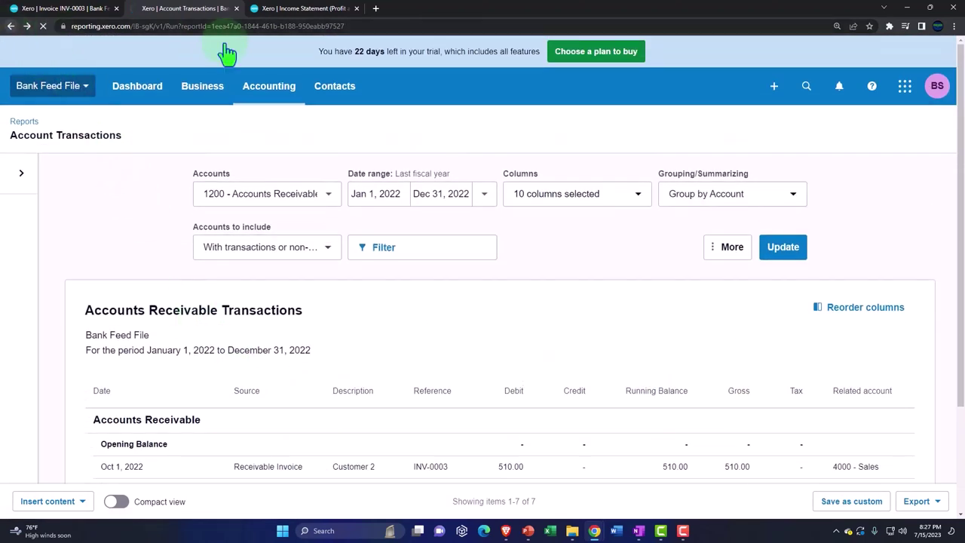
pyautogui.click(302, 9)
pyautogui.click(782, 201)
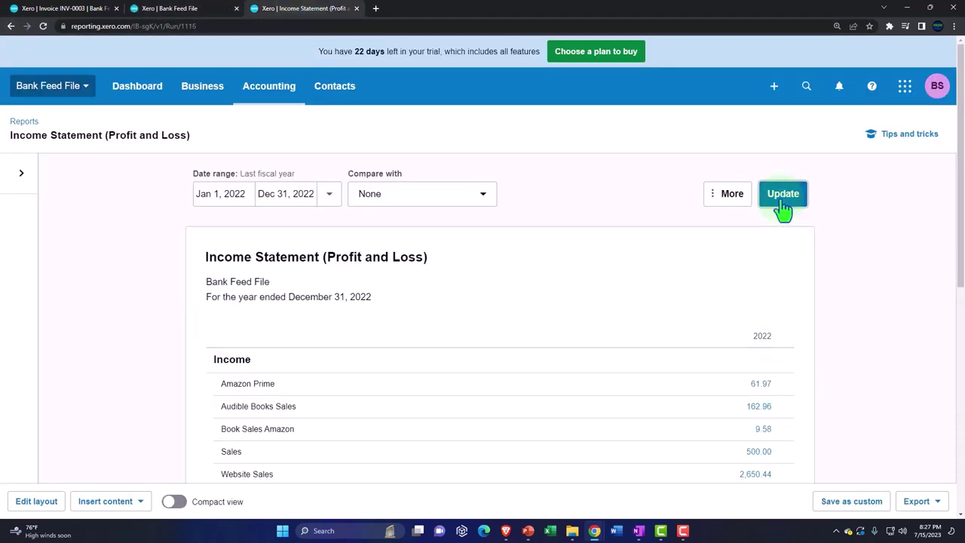
# - Drill down into the Income Statement's Sales amount to examine its transactions, and return to the report
pyautogui.scroll(-2, 452, 377)
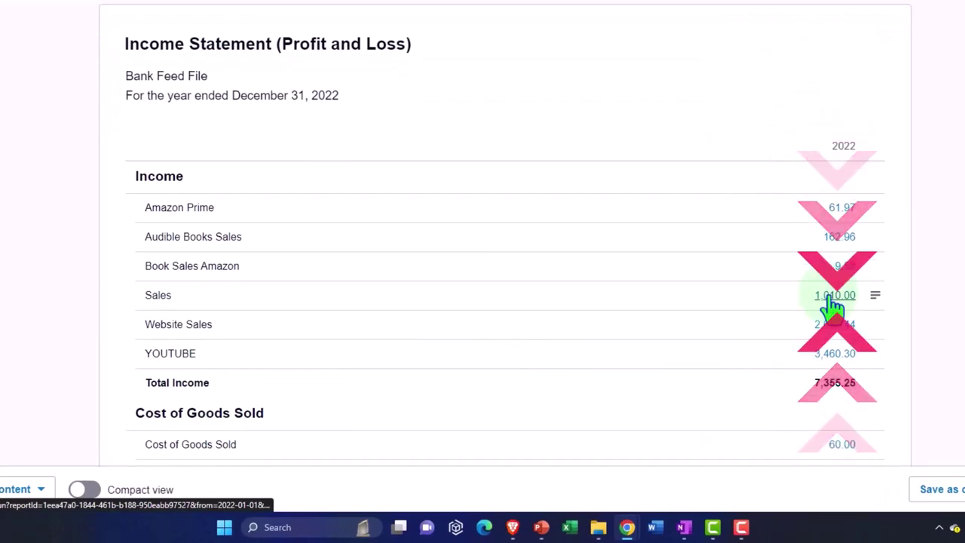
pyautogui.click(833, 298)
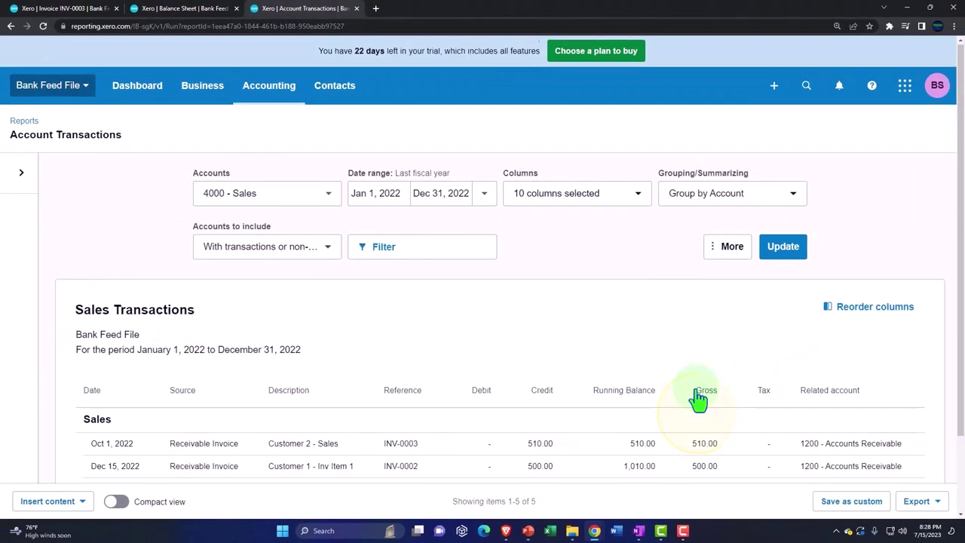
pyautogui.scroll(-2, 720, 381)
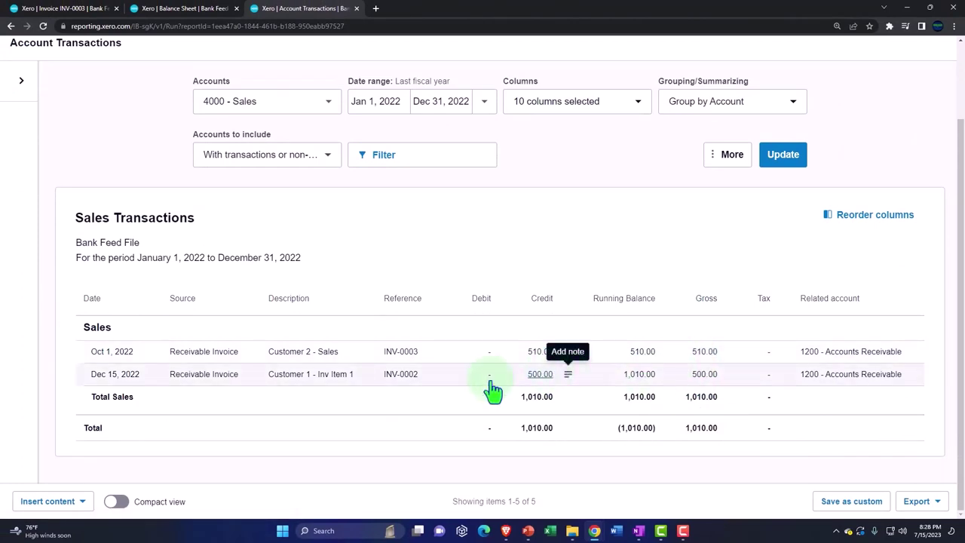
pyautogui.scroll(2, 277, 381)
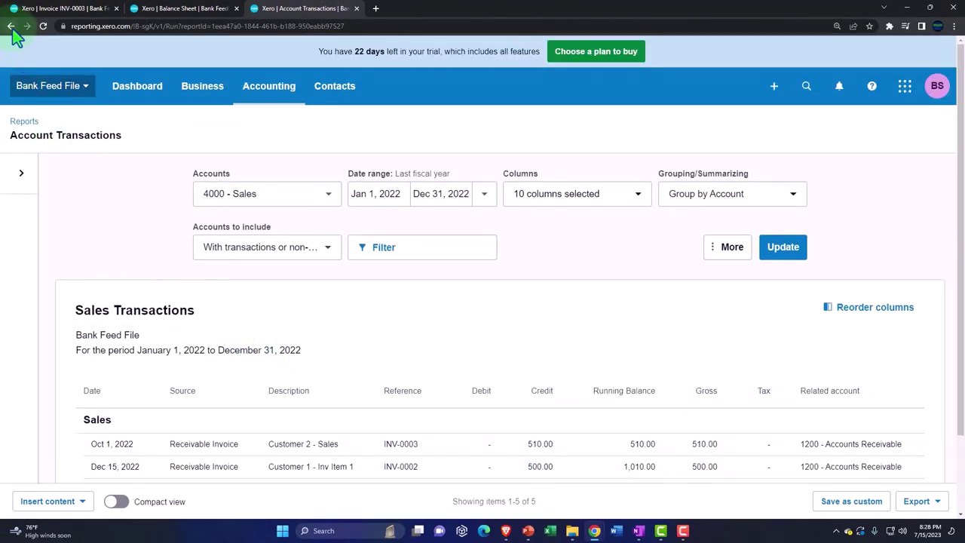
pyautogui.click(133, 178)
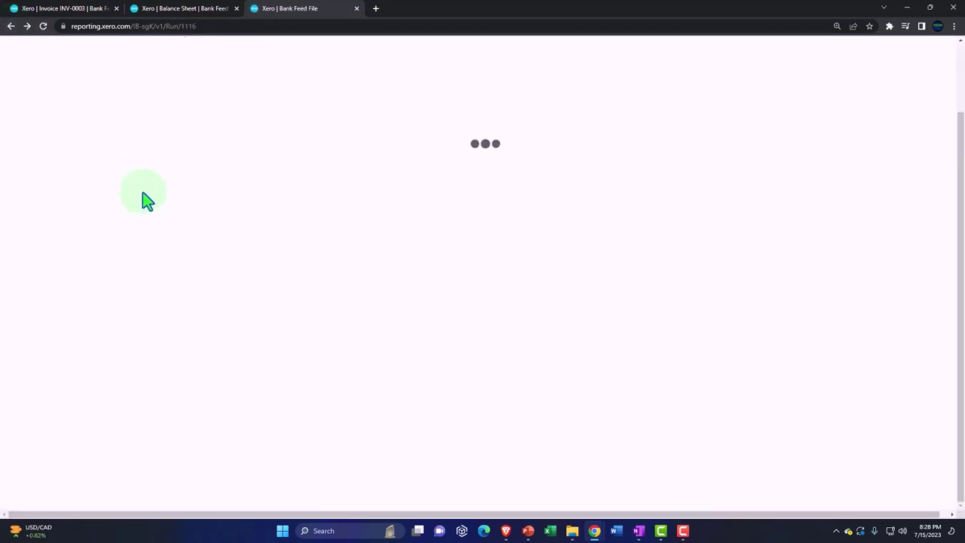
# - Open the list of all contacts and examine what Customer 1 and Customer 2 each owe
pyautogui.click(76, 9)
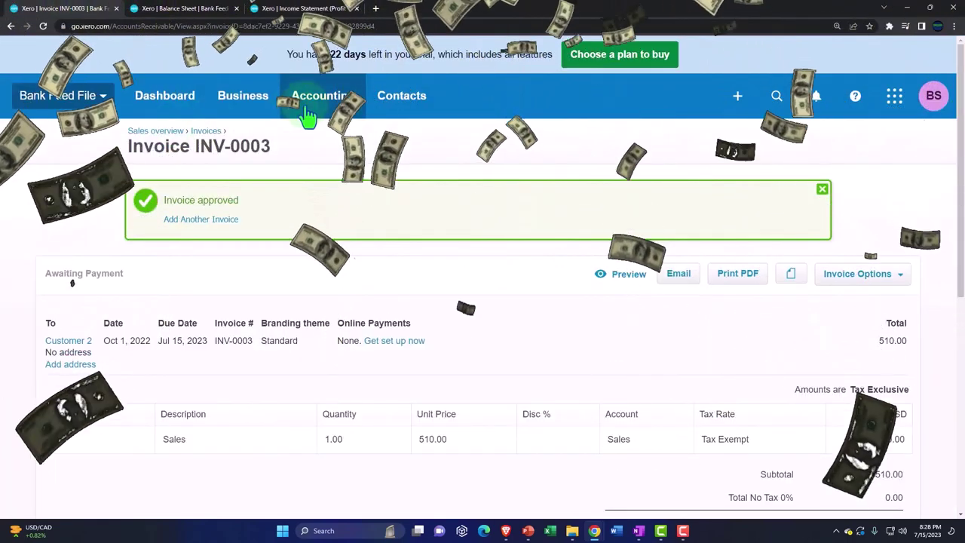
pyautogui.click(396, 111)
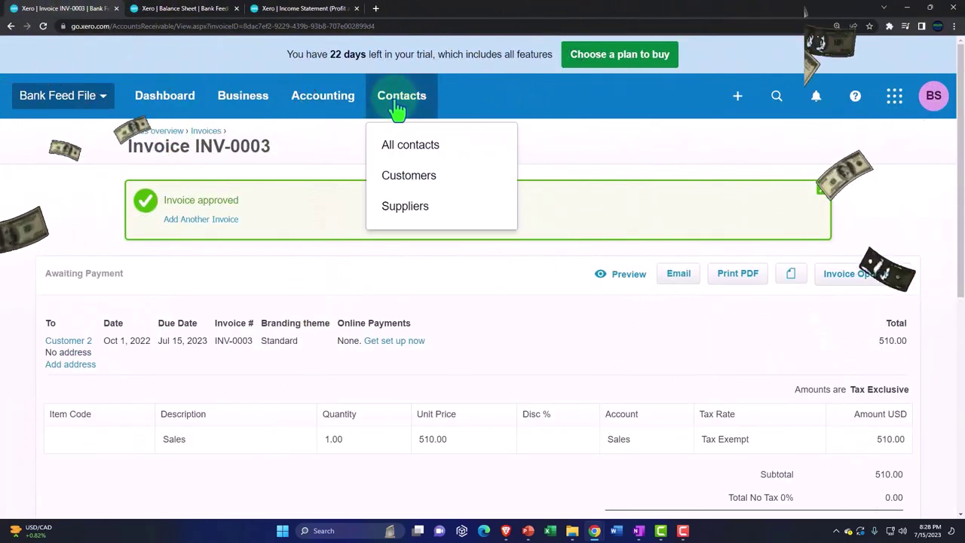
pyautogui.click(406, 149)
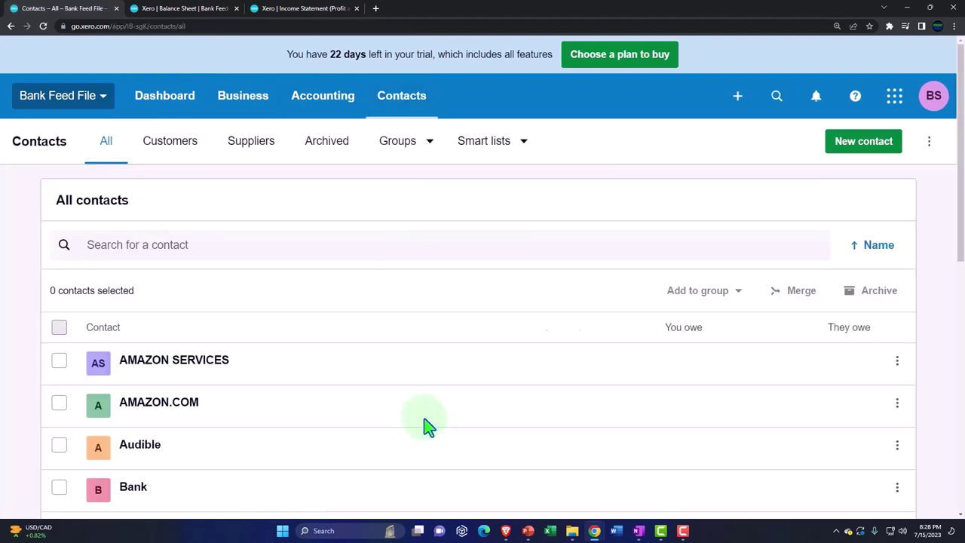
pyautogui.scroll(-1, 426, 426)
pyautogui.scroll(-1, 427, 427)
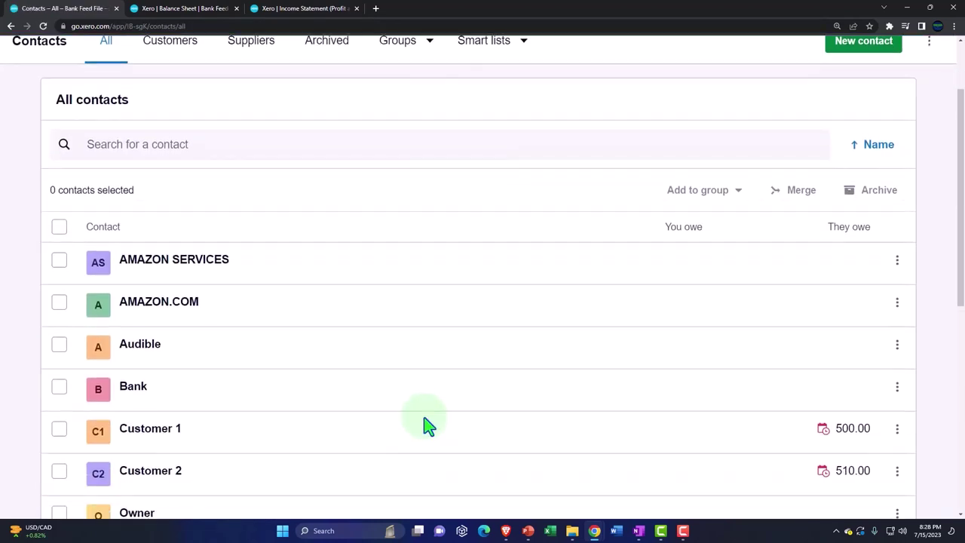
pyautogui.scroll(-1, 425, 426)
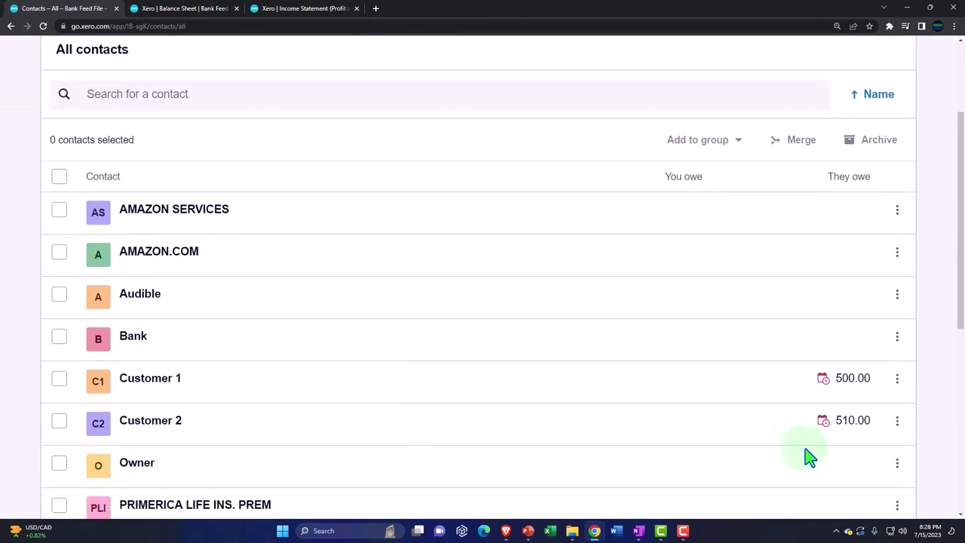
pyautogui.scroll(3, 805, 457)
# - Open the sales invoices list and show only the invoices awaiting payment
pyautogui.click(244, 104)
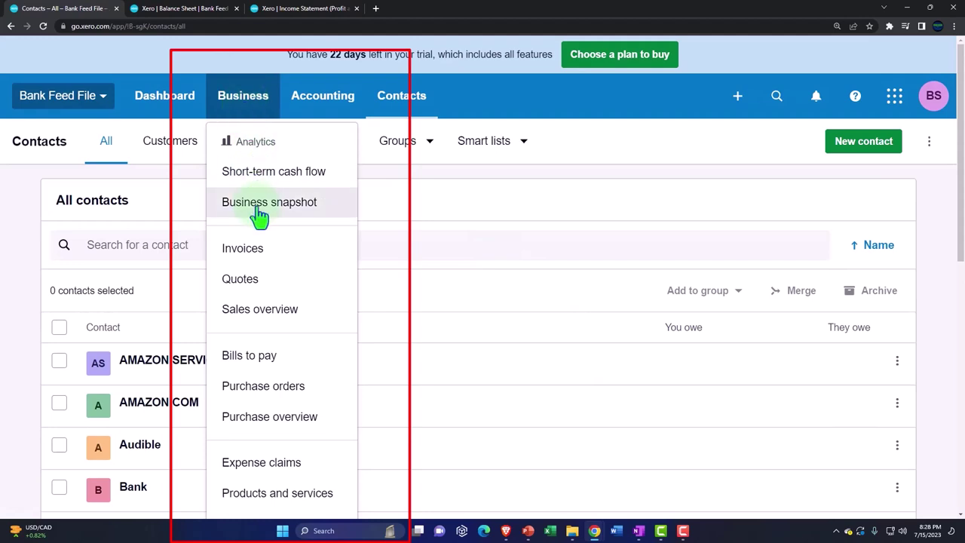
pyautogui.click(258, 251)
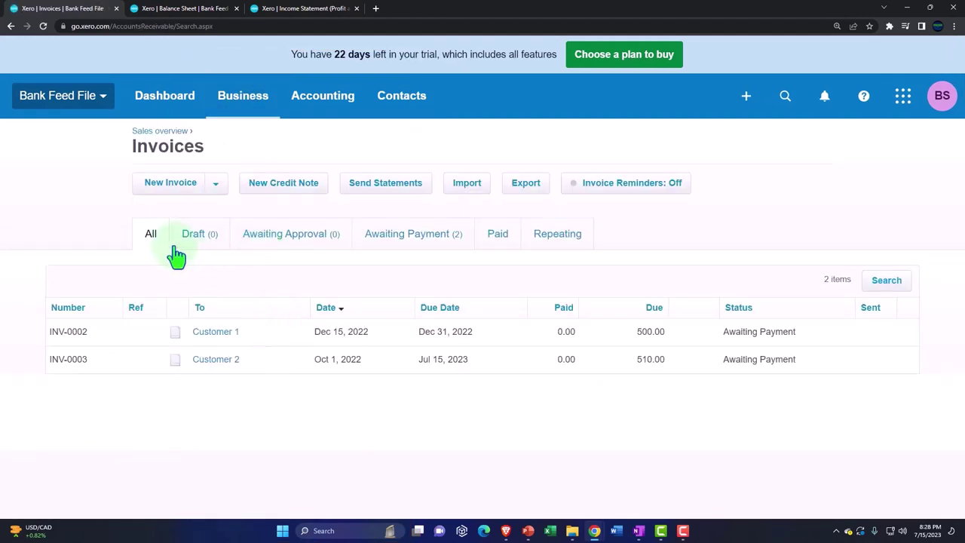
pyautogui.click(398, 240)
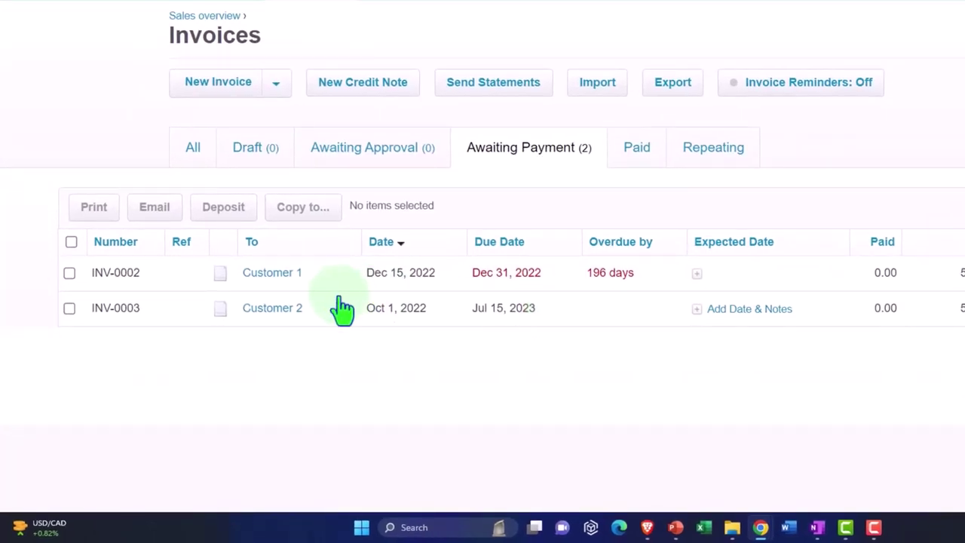
# - Select invoices INV-0002 and INV-0003 together, and clear the selection again
pyautogui.click(69, 273)
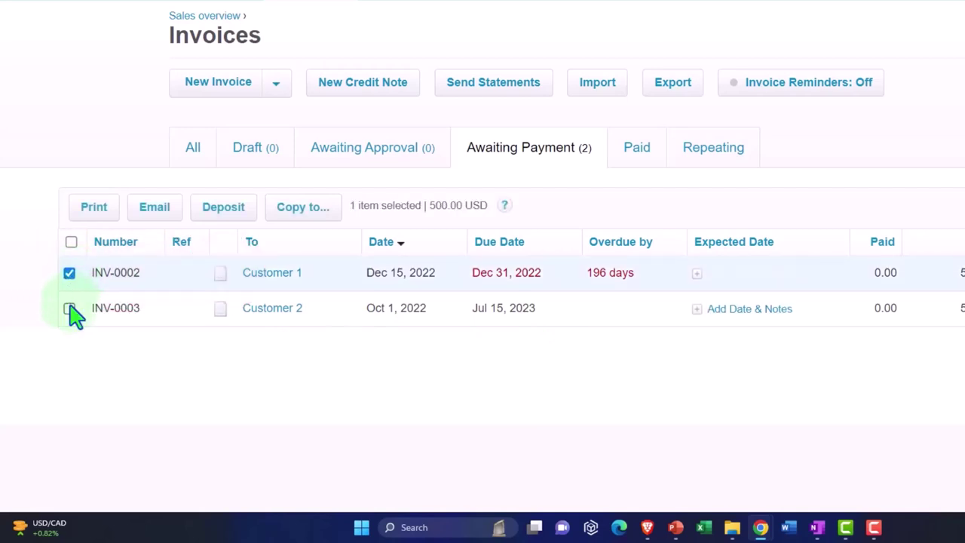
pyautogui.click(69, 309)
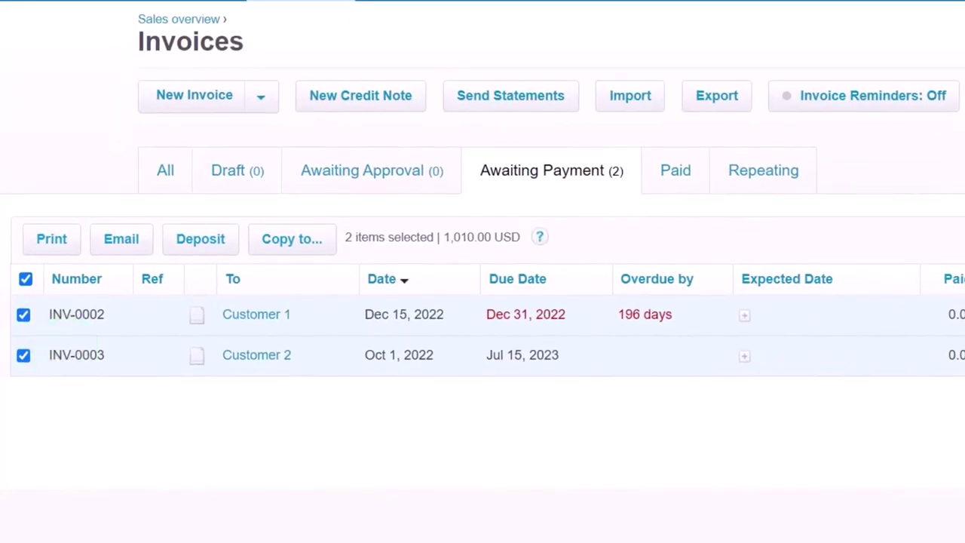
pyautogui.click(24, 315)
pyautogui.click(24, 355)
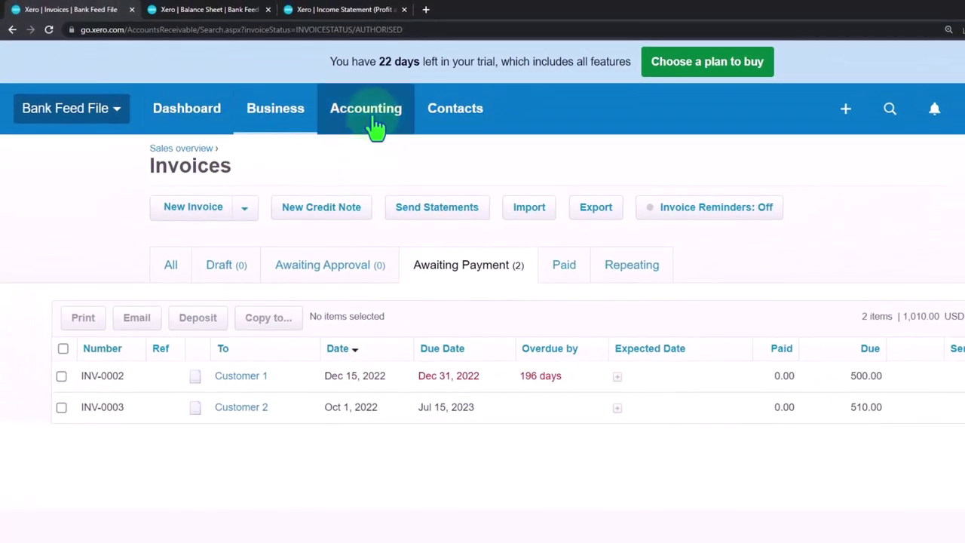
# - Open the account transactions of the Checking Account from the bank accounts overview
pyautogui.click(374, 129)
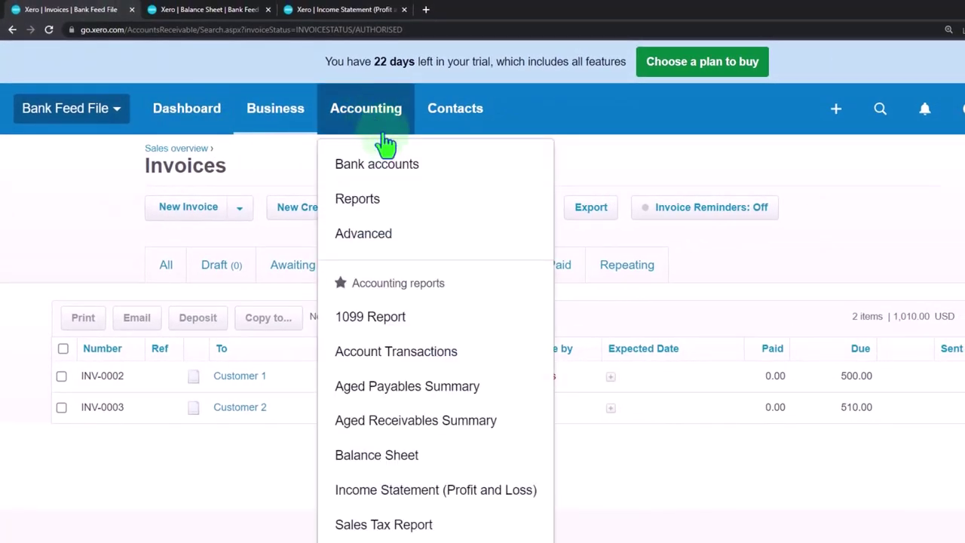
pyautogui.click(391, 168)
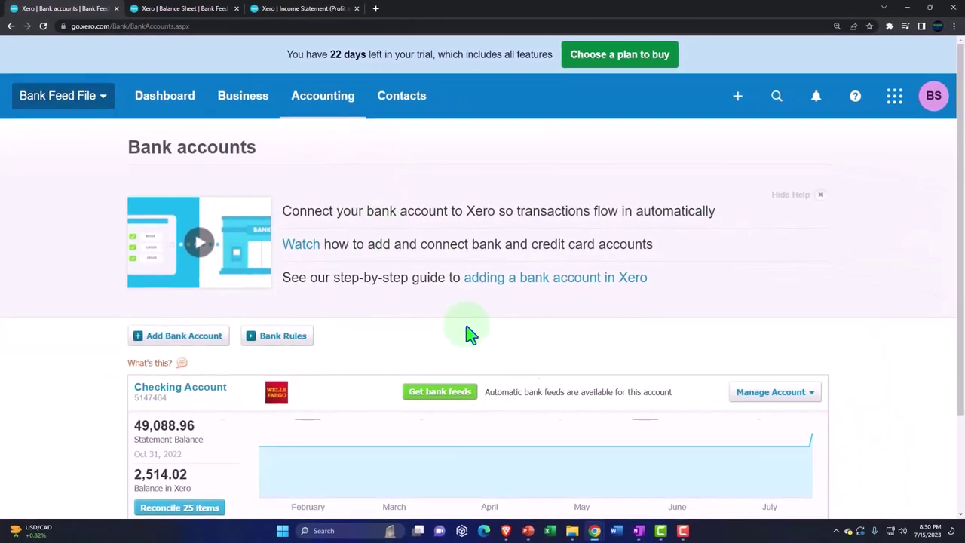
pyautogui.scroll(-2, 467, 332)
pyautogui.click(811, 300)
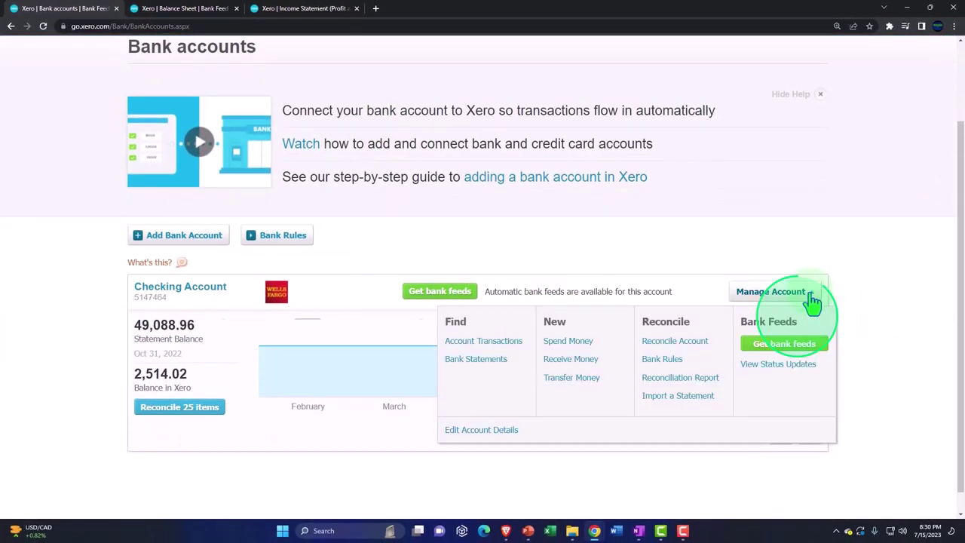
pyautogui.click(486, 343)
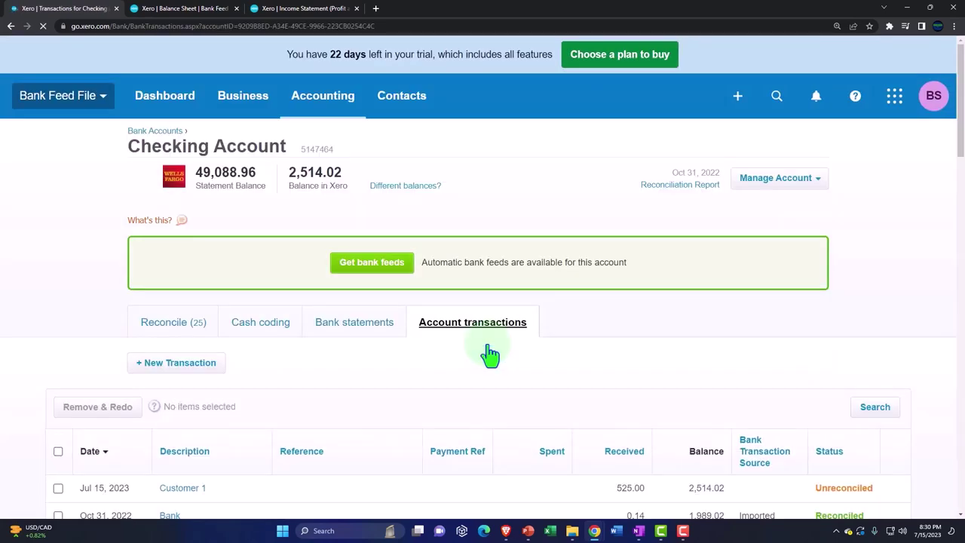
# - Switch the Checking Account to its items to reconcile and page through the bank statement lines to the October 2022 entries
pyautogui.click(172, 330)
pyautogui.scroll(-2, 172, 332)
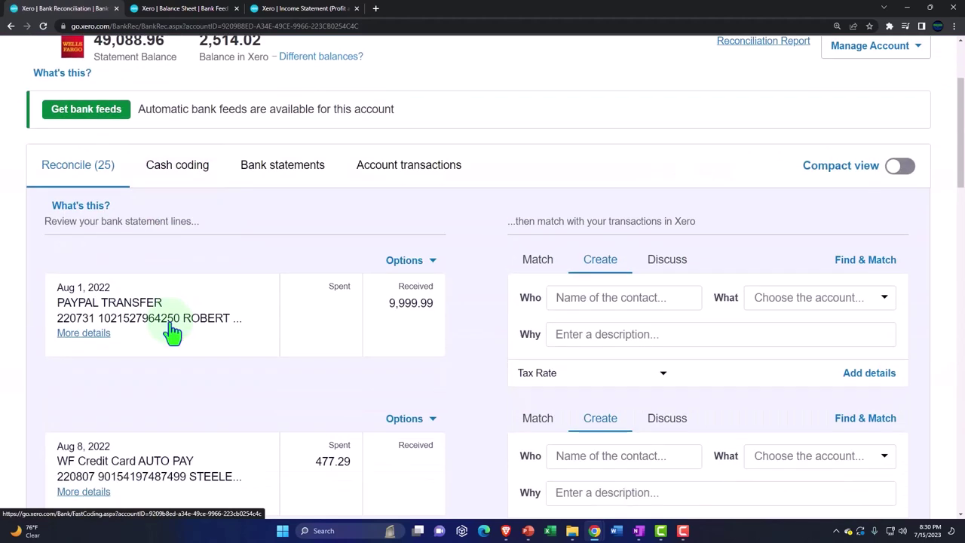
pyautogui.scroll(-20, 172, 329)
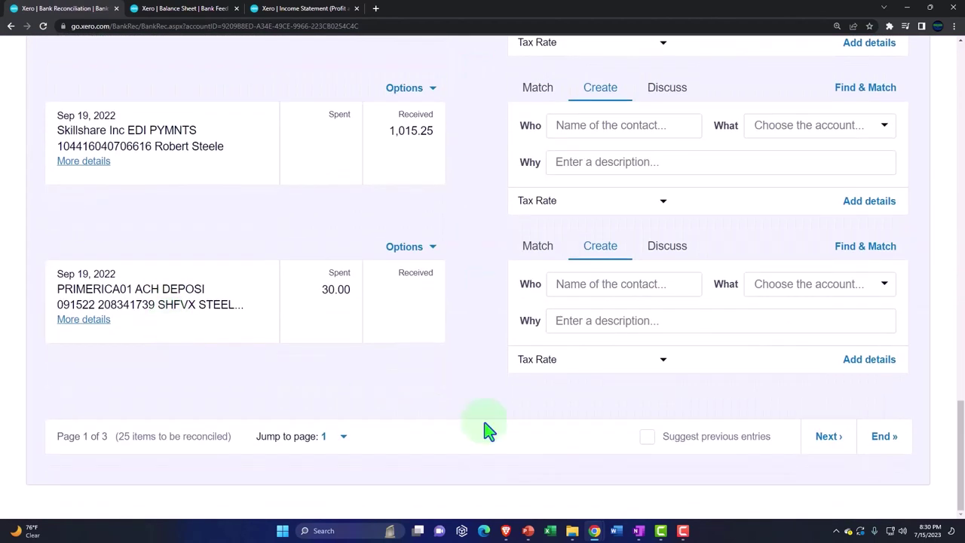
pyautogui.click(822, 442)
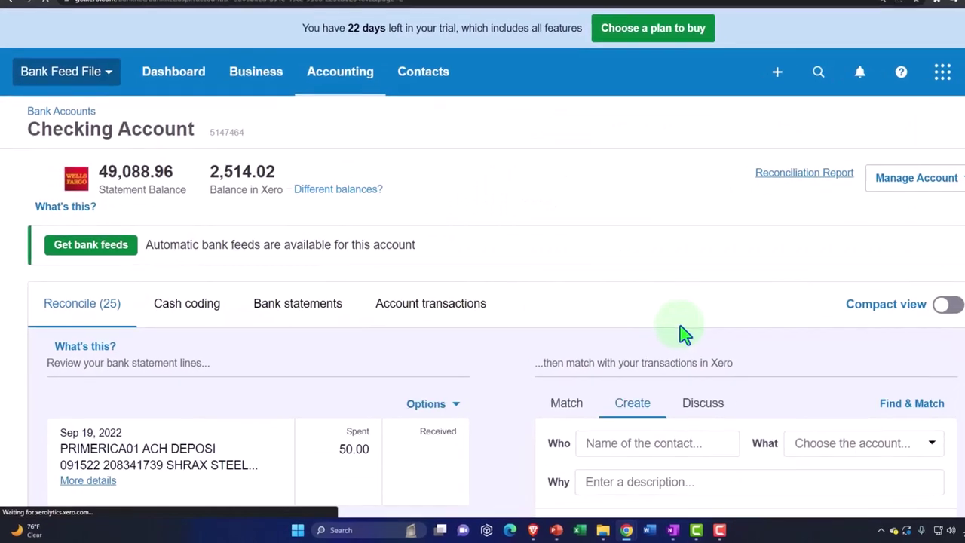
pyautogui.scroll(-2, 650, 339)
pyautogui.scroll(-10, 741, 310)
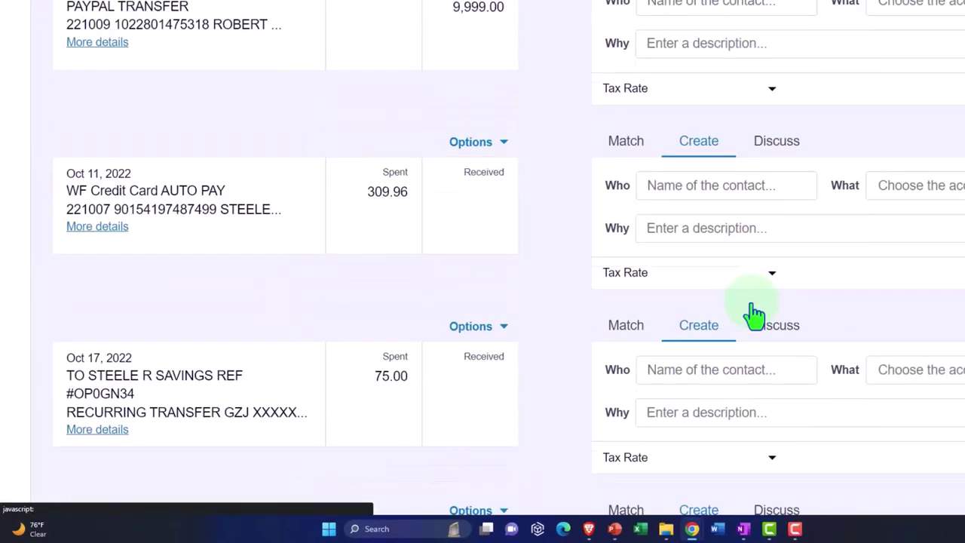
# - Locate the Oct 26, 2022 bank line of 510.00 and compare its match to invoice INV-0003 with the Oct 24 CIRCLE K line
pyautogui.scroll(1, 754, 307)
pyautogui.scroll(3, 754, 308)
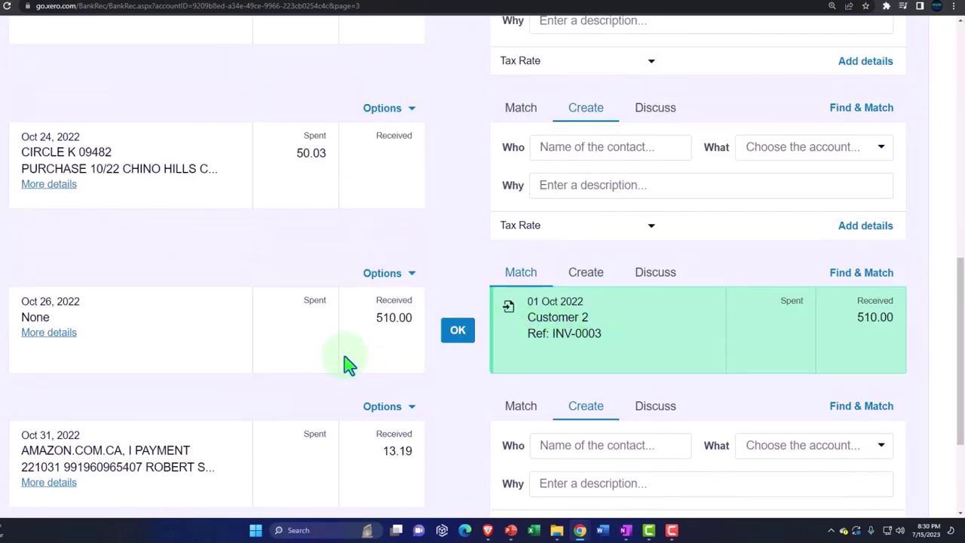
pyautogui.scroll(5, 343, 354)
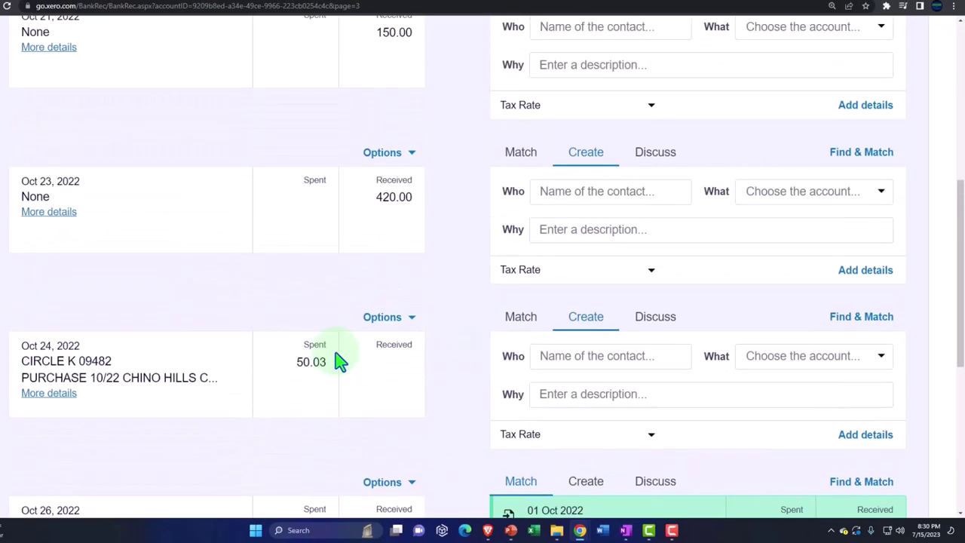
pyautogui.scroll(-5, 336, 235)
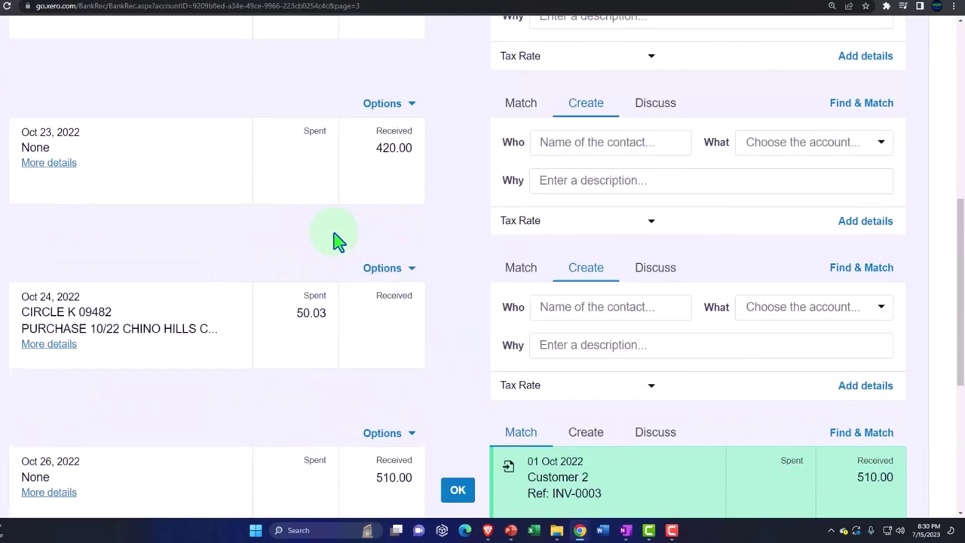
pyautogui.click(379, 353)
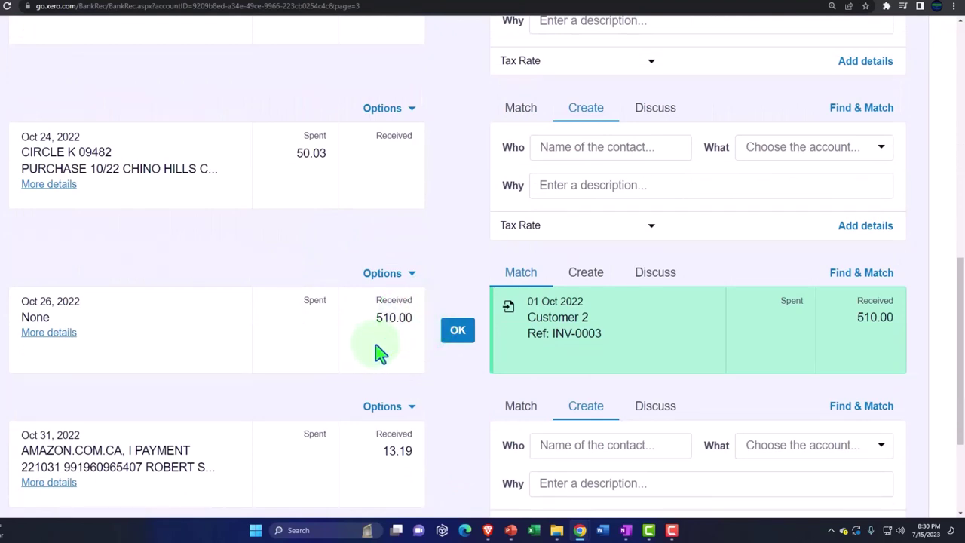
pyautogui.click(566, 356)
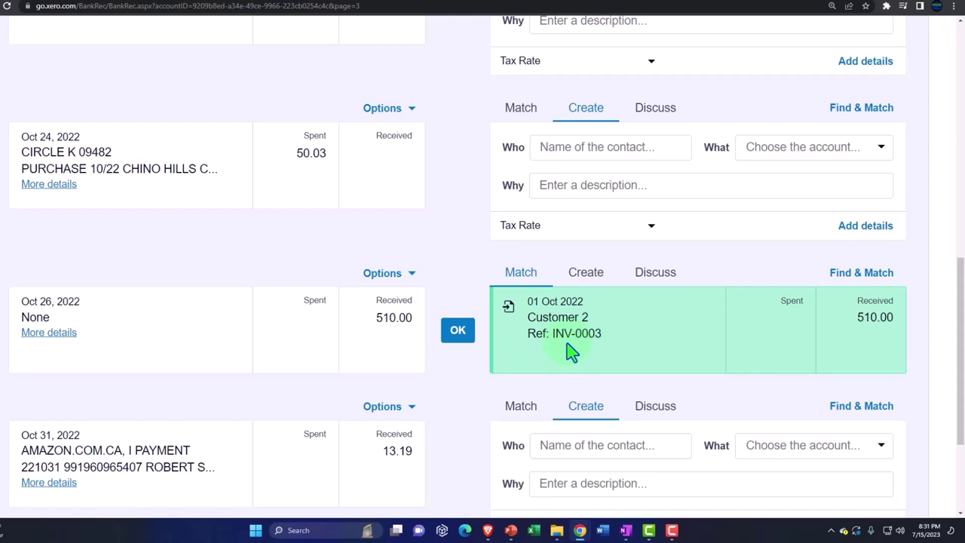
pyautogui.click(571, 351)
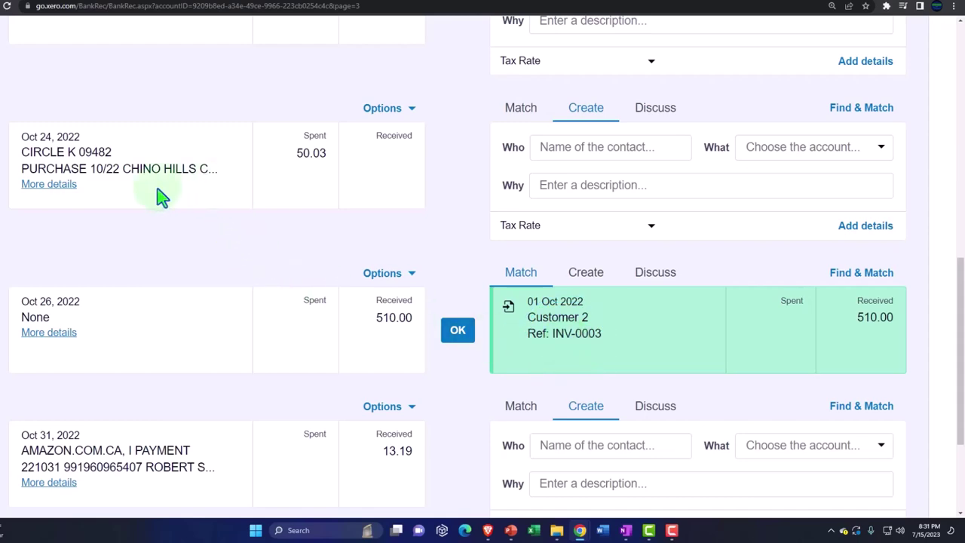
pyautogui.click(163, 173)
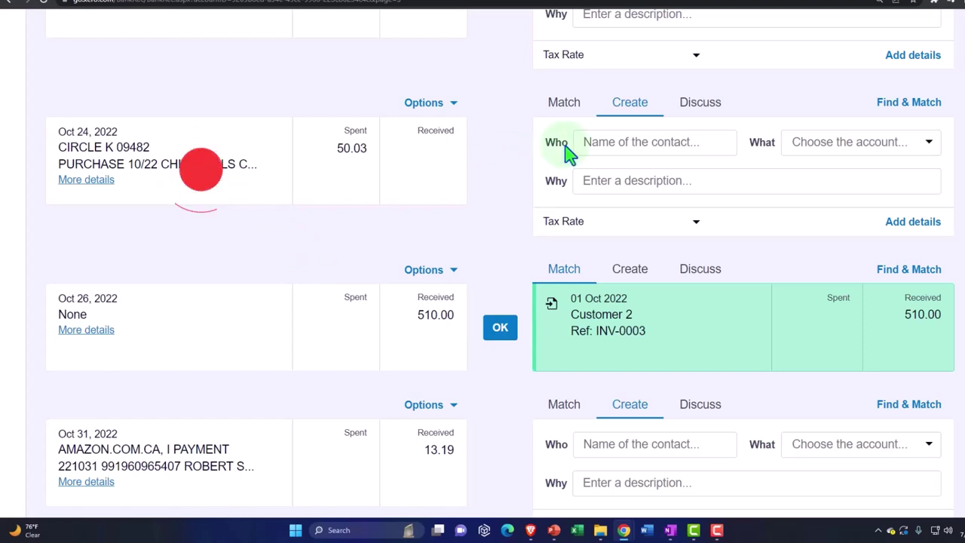
pyautogui.click(624, 128)
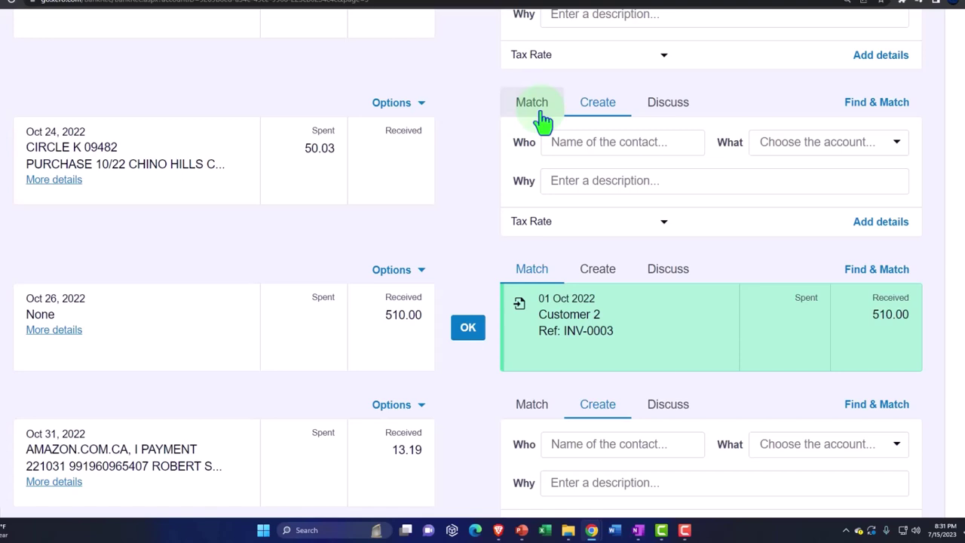
# - Reconcile the Oct 26, 2022 bank line of 510.00 with the suggested match, Customer 2's invoice INV-0003
pyautogui.click(543, 120)
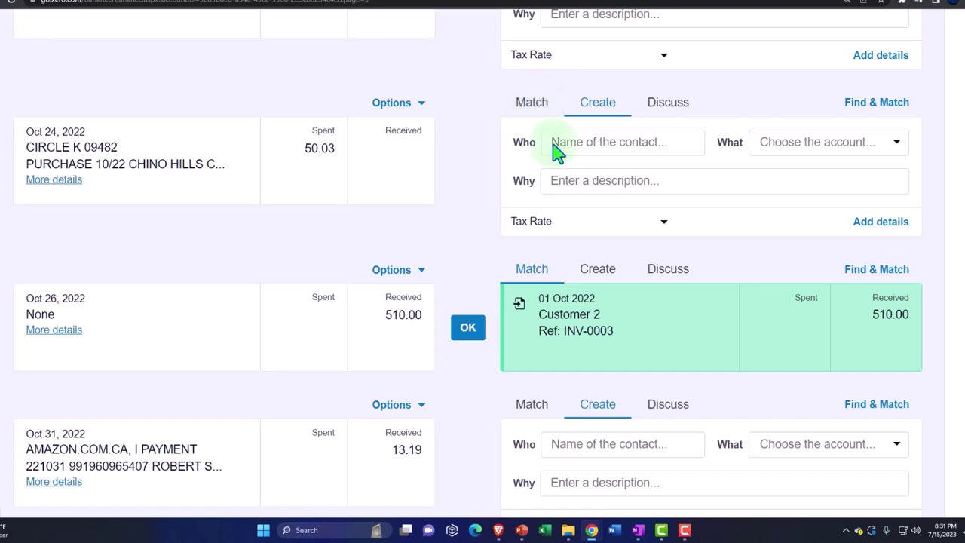
pyautogui.click(550, 285)
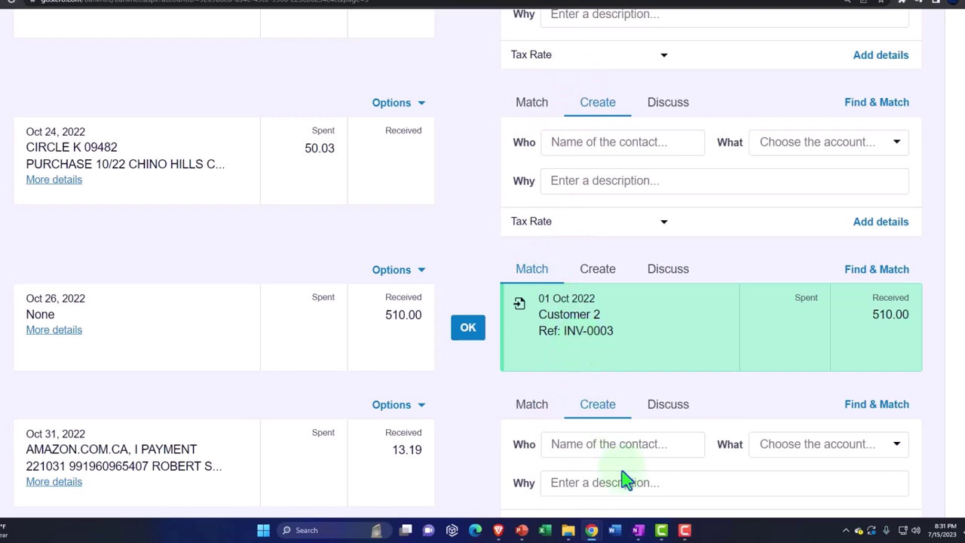
pyautogui.click(637, 530)
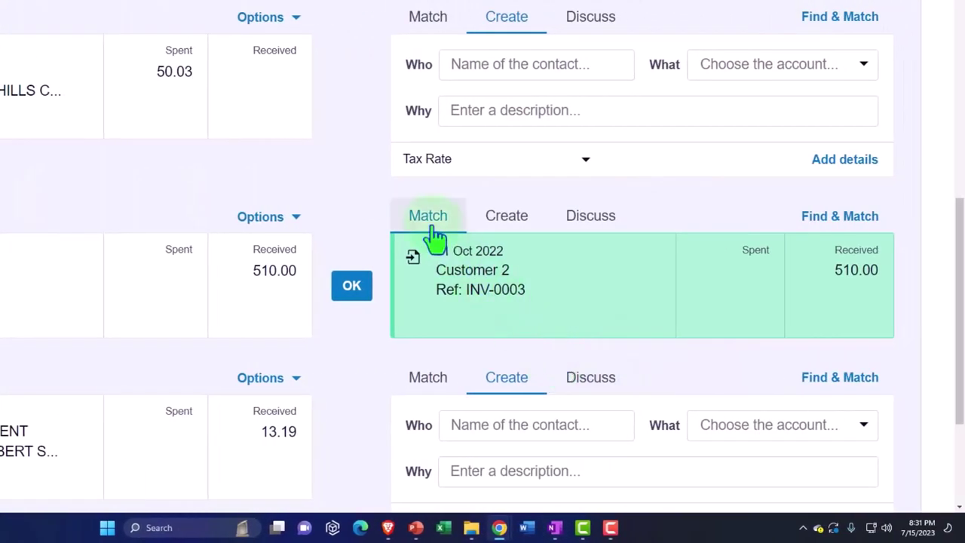
pyautogui.click(435, 336)
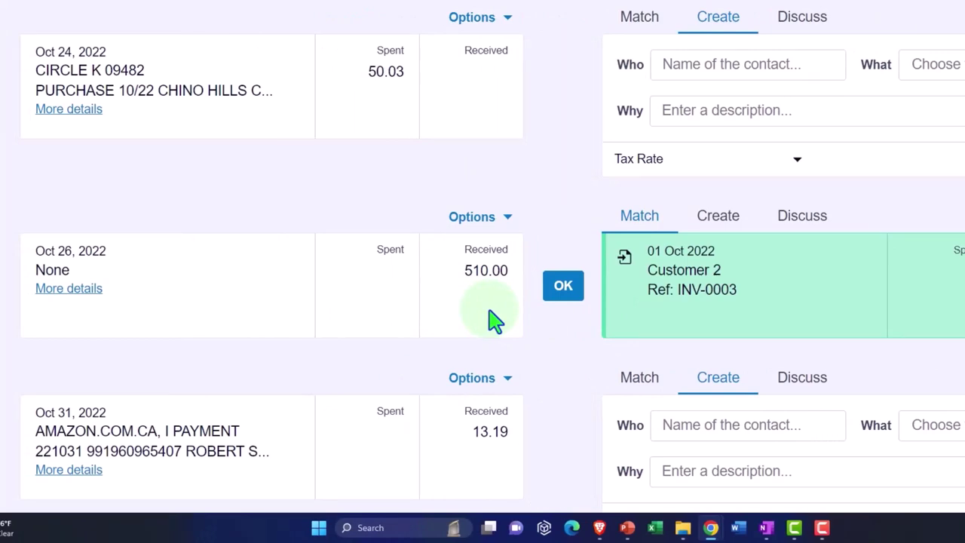
pyautogui.click(558, 293)
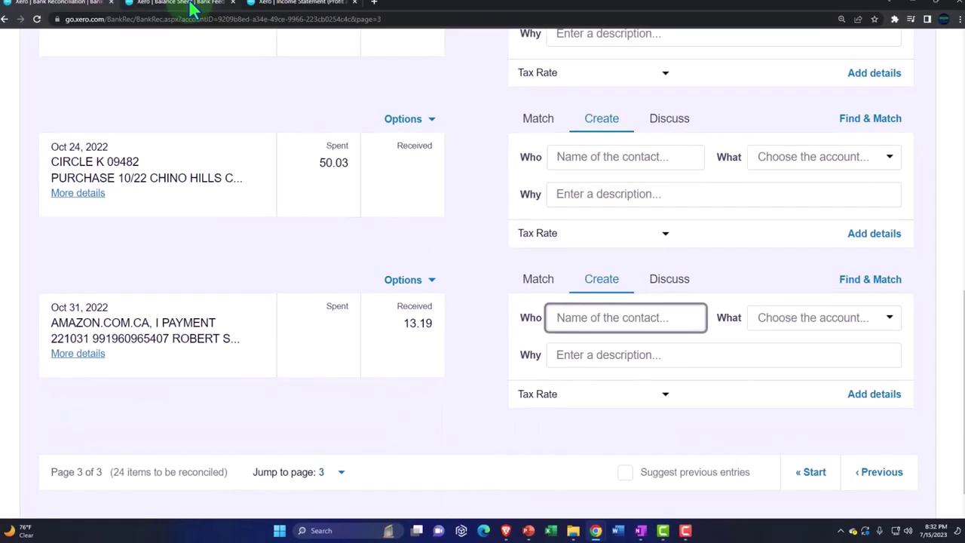
# - Update the Dec 31, 2022 Balance Sheet and enlarge the report to view its current assets
pyautogui.click(191, 5)
pyautogui.click(786, 114)
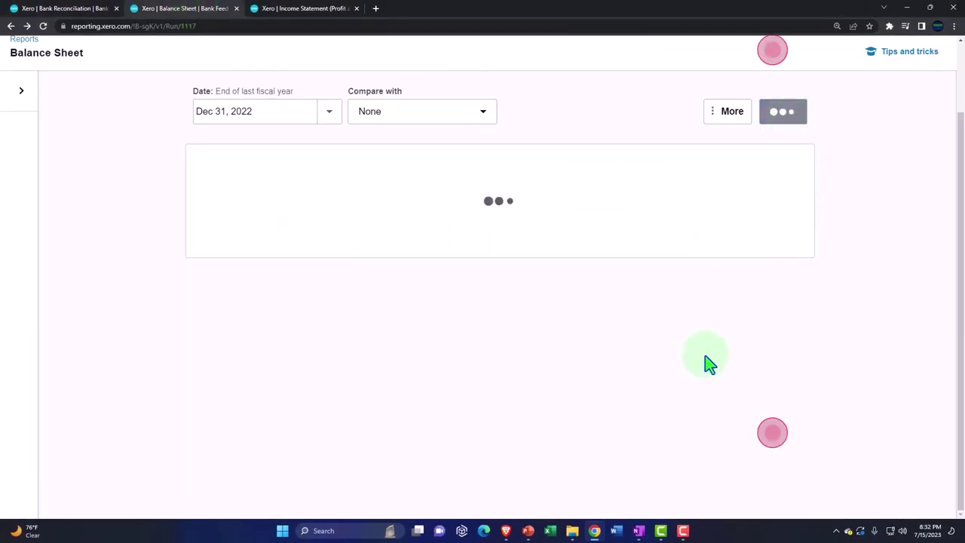
pyautogui.hotkey('ctrl', '+')
pyautogui.hotkey('ctrl', '+')
pyautogui.hotkey('ctrl', '+')
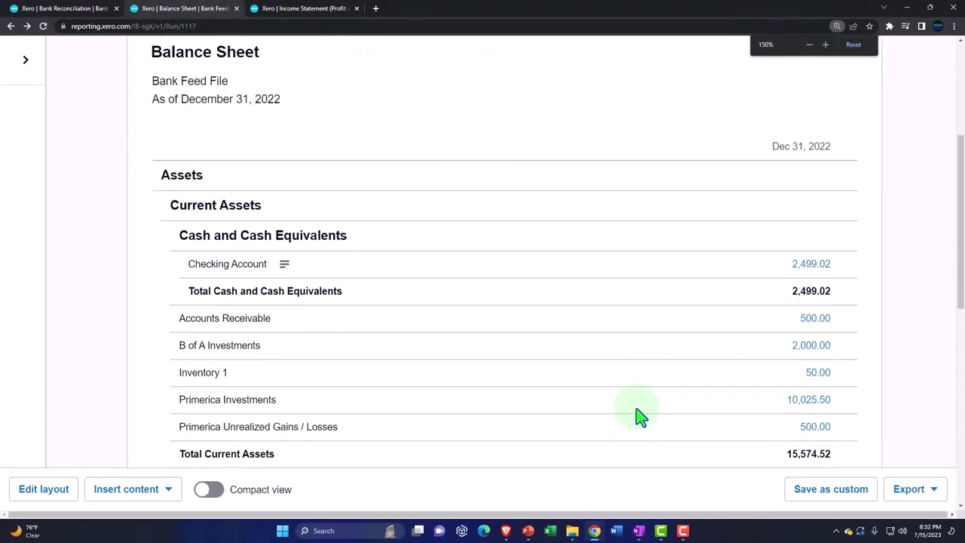
# - Open the Accounts Receivable transactions from the Balance Sheet and view the Oct 26, 2022 receivable payment for INV-0003
pyautogui.click(805, 329)
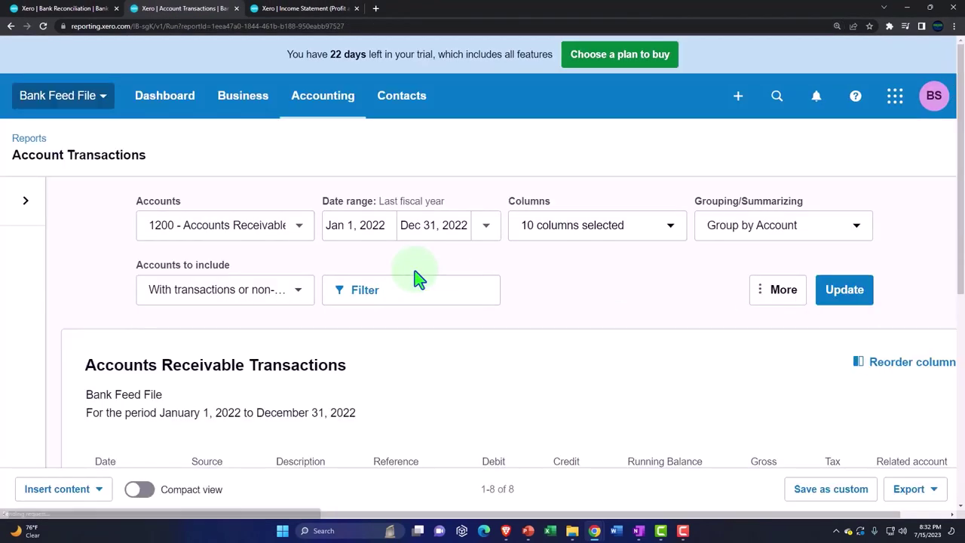
pyautogui.scroll(-4, 418, 278)
pyautogui.keyDown('ctrl'); pyautogui.scroll(2, 418, 279); pyautogui.keyUp('ctrl')
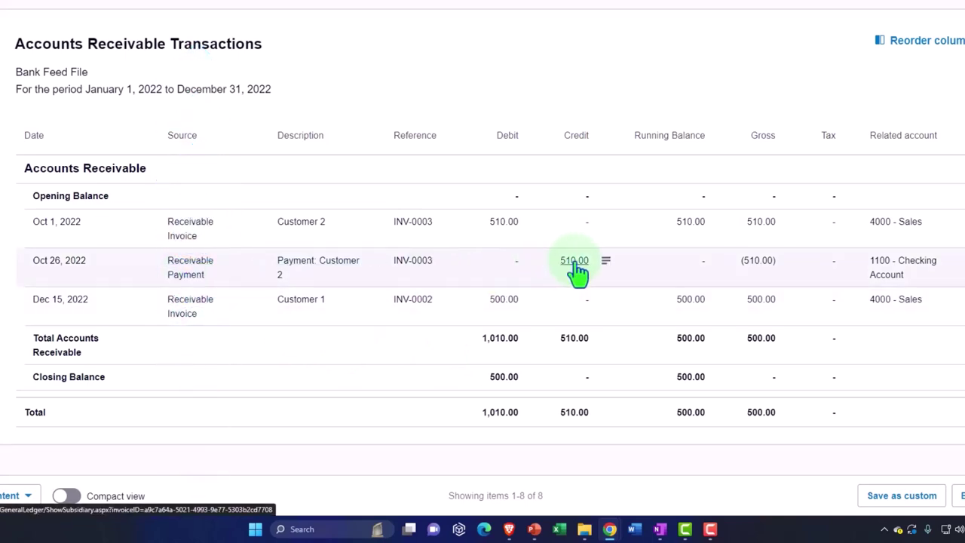
pyautogui.click(186, 267)
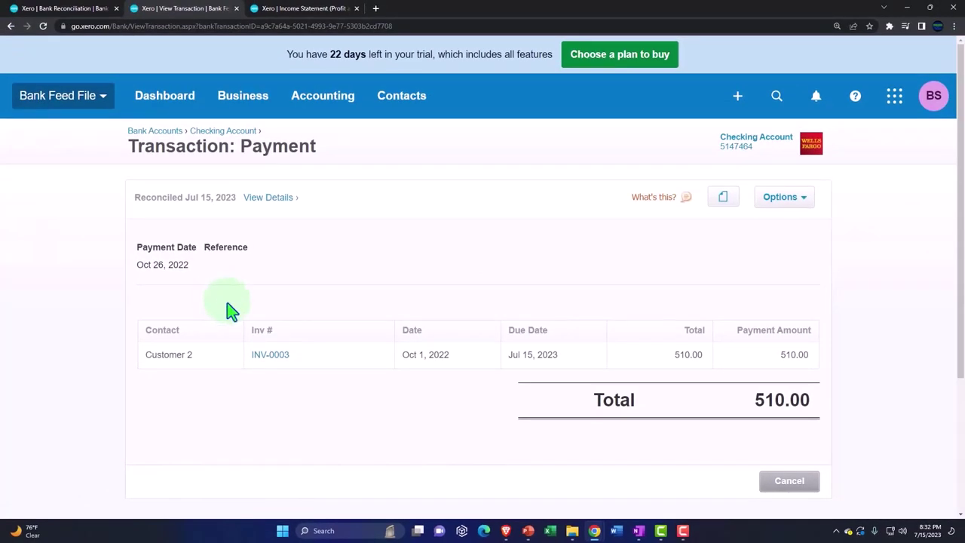
pyautogui.scroll(-3, 241, 320)
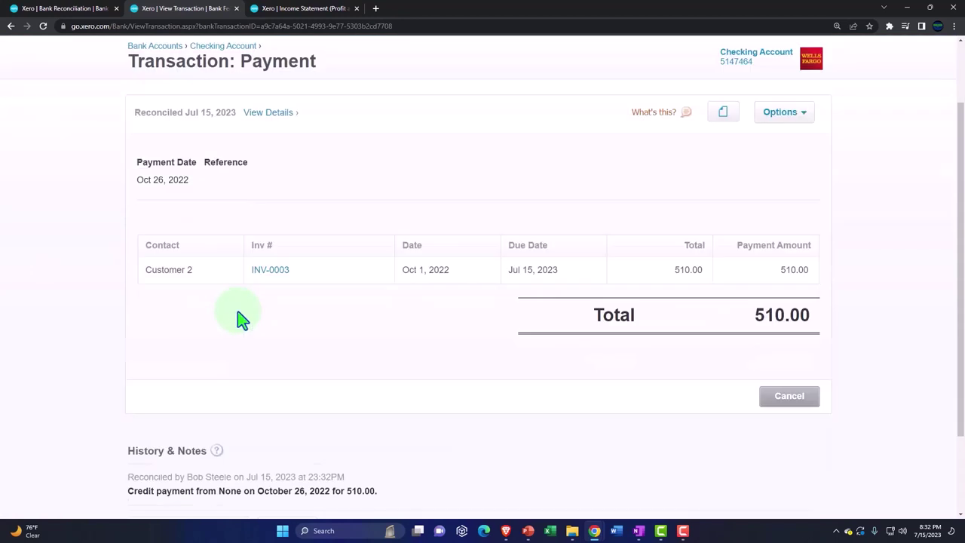
pyautogui.scroll(2, 237, 317)
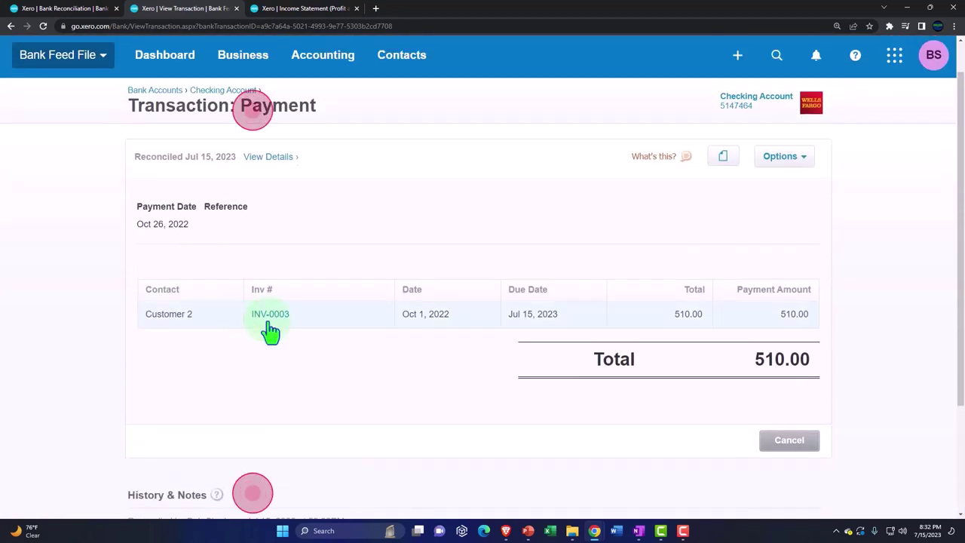
# - Open invoice INV-0003 from the payment and review its applied payment, amount due and history
pyautogui.click(273, 315)
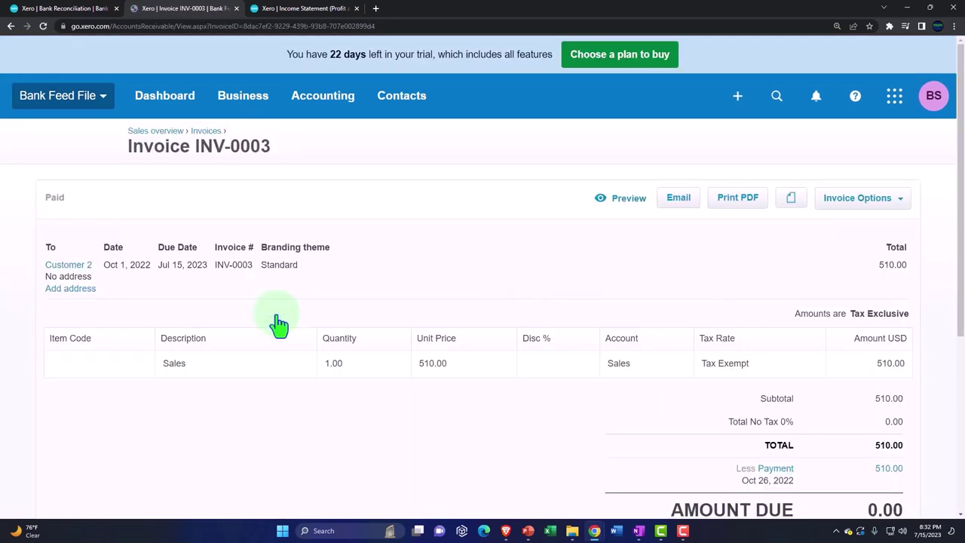
pyautogui.scroll(-1, 278, 321)
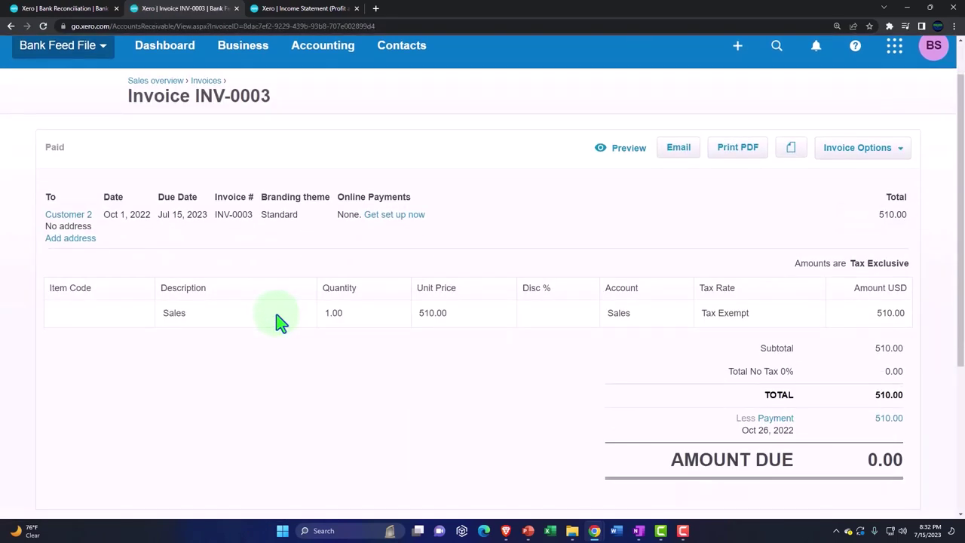
pyautogui.scroll(-3, 415, 331)
pyautogui.click(717, 338)
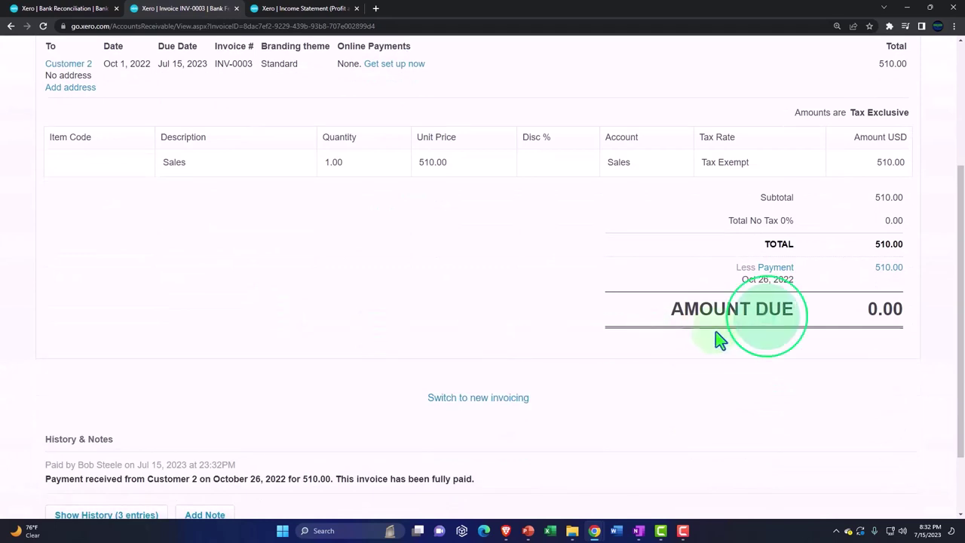
pyautogui.scroll(1, 102, 366)
pyautogui.scroll(3, 102, 366)
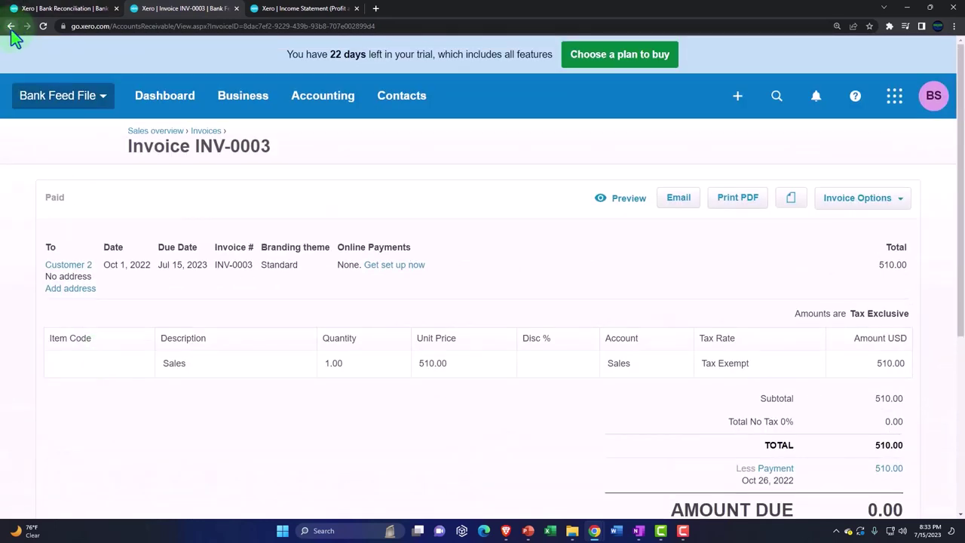
# - Return to the Balance Sheet, open the Checking Account transactions and locate the Oct 26, 2022 payment from Customer 2
pyautogui.click(11, 27)
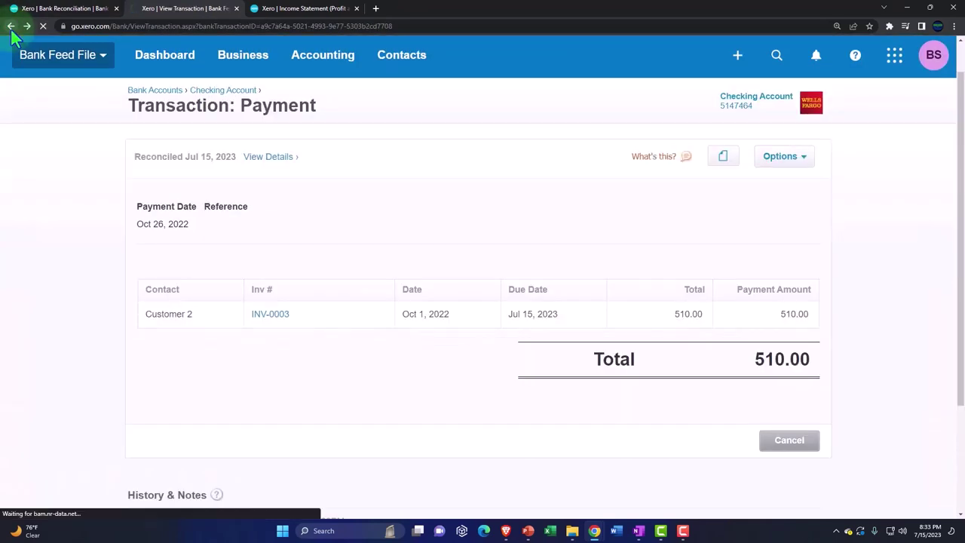
pyautogui.click(11, 27)
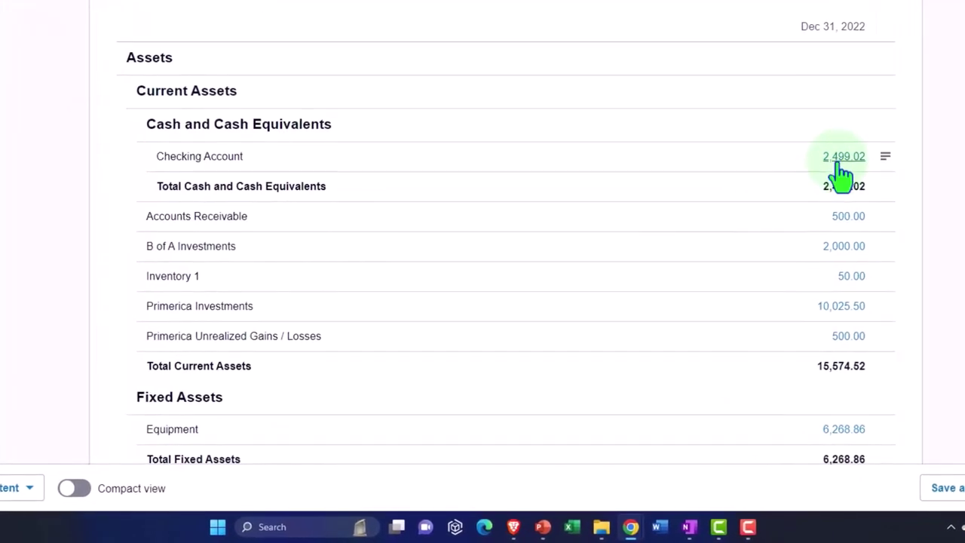
pyautogui.click(841, 162)
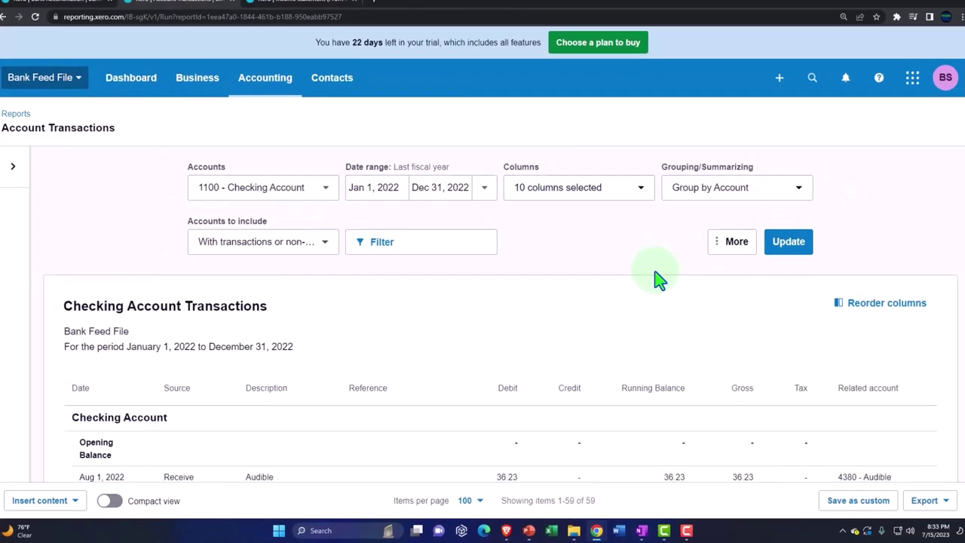
pyautogui.scroll(-3, 653, 283)
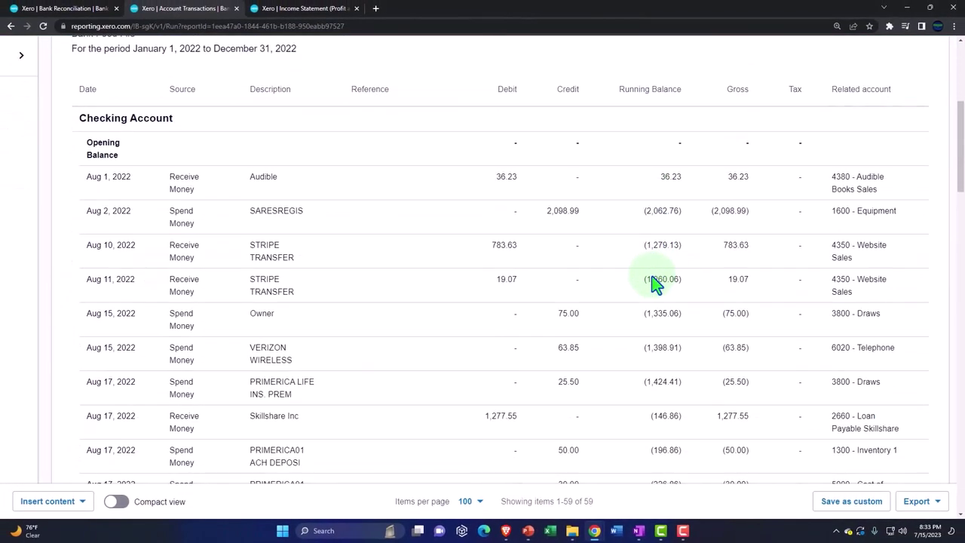
pyautogui.scroll(-3, 653, 283)
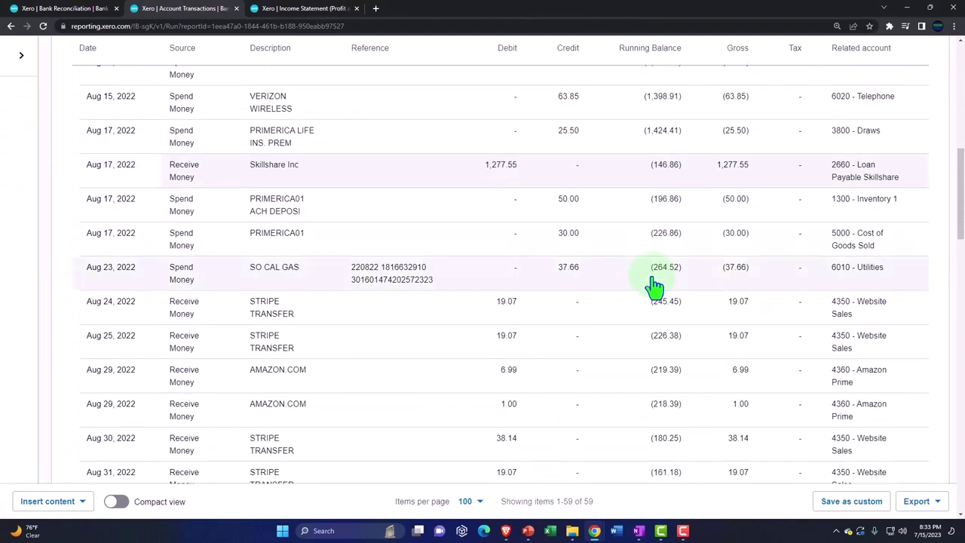
pyautogui.scroll(-6, 652, 283)
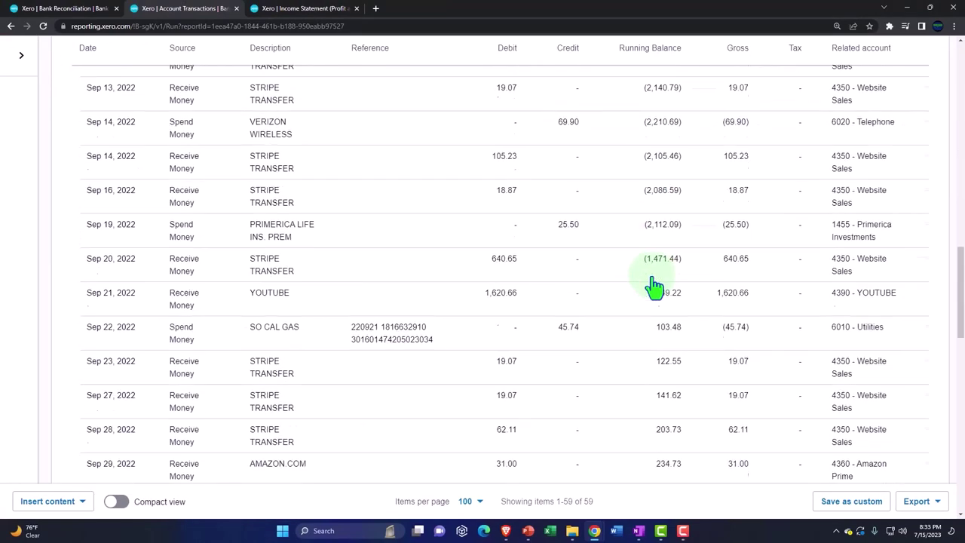
pyautogui.scroll(-5, 652, 284)
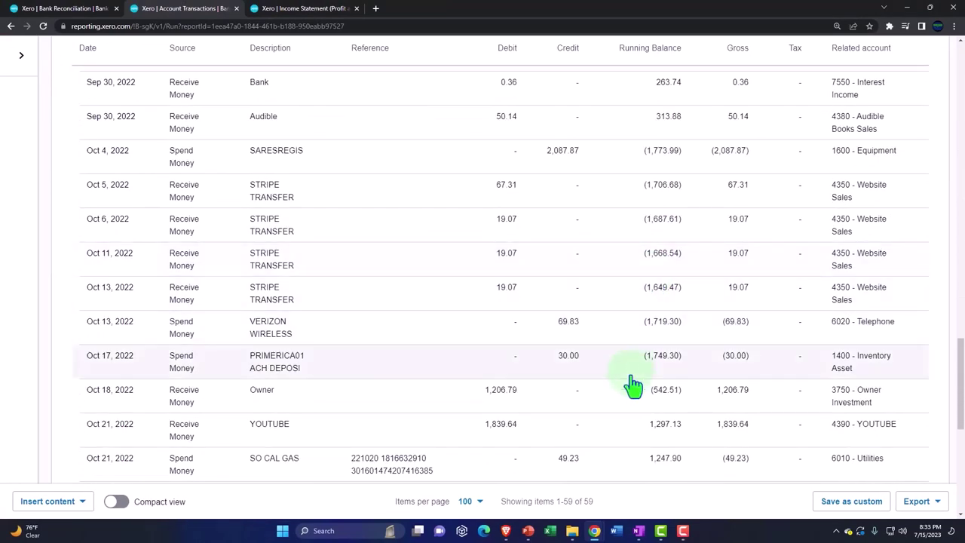
pyautogui.scroll(-2, 632, 384)
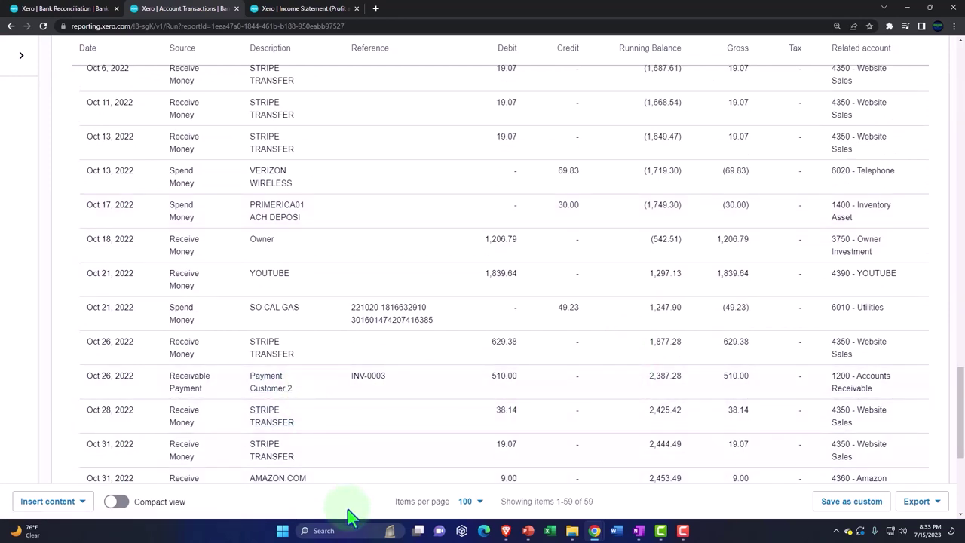
pyautogui.click(491, 388)
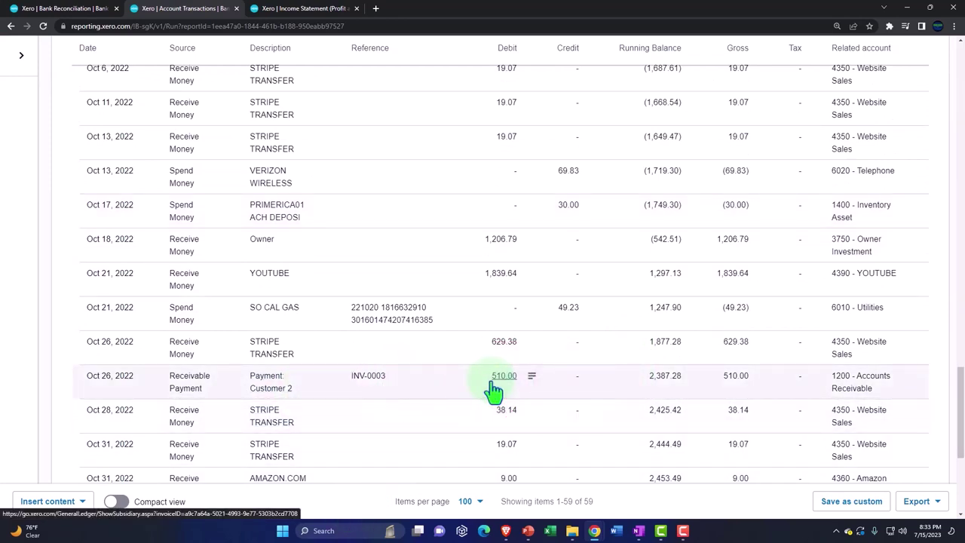
pyautogui.scroll(15, 492, 388)
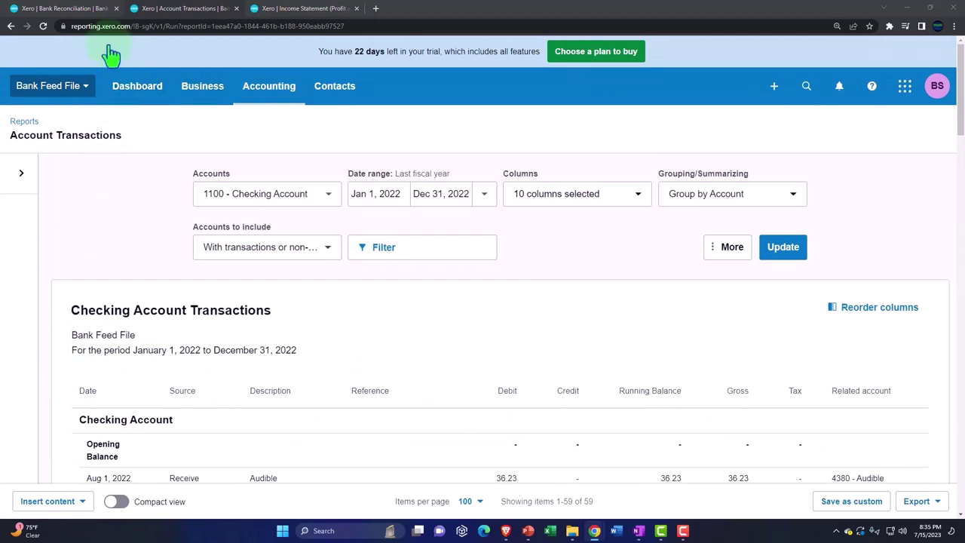
# - Open the invoices list from the bank reconciliation page and check the invoices awaiting payment and the paid ones
pyautogui.click(90, 8)
pyautogui.scroll(9, 151, 275)
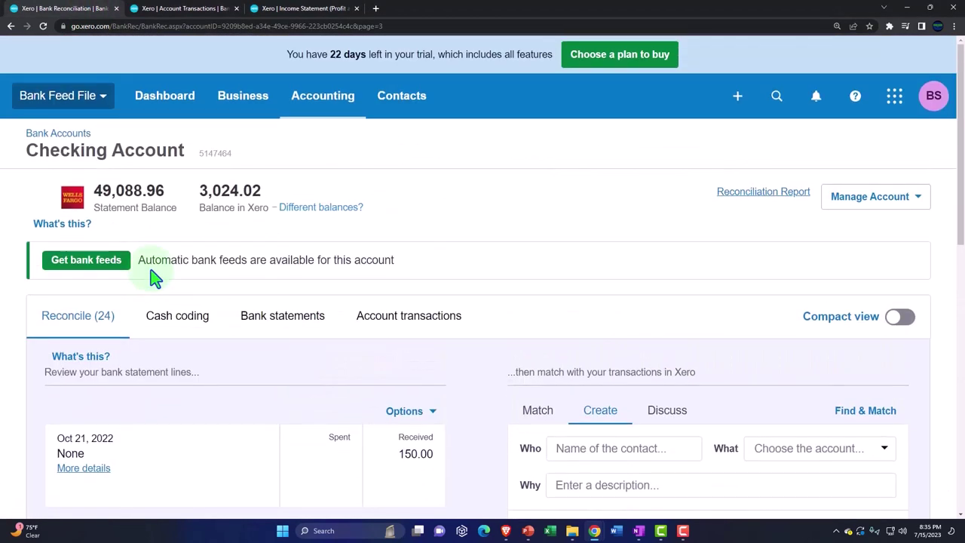
pyautogui.click(247, 98)
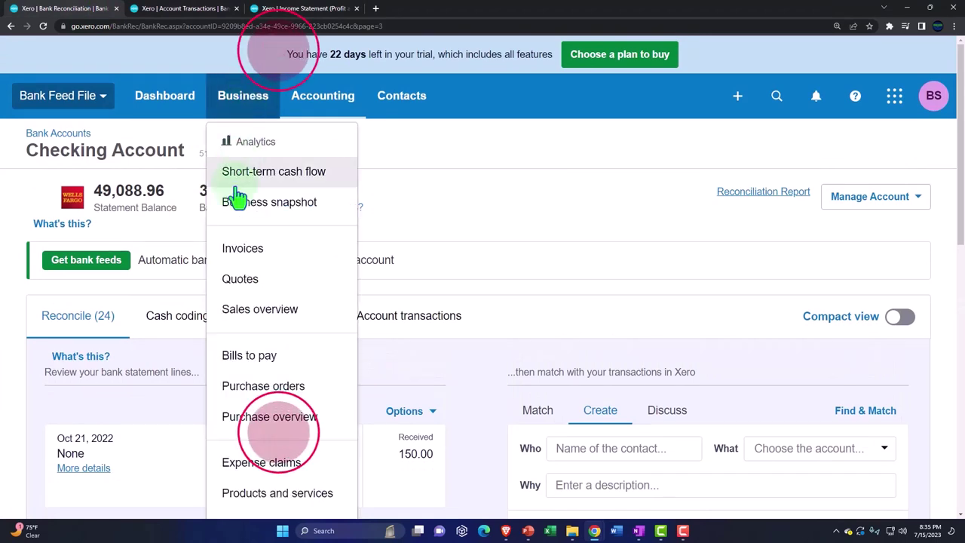
pyautogui.click(233, 251)
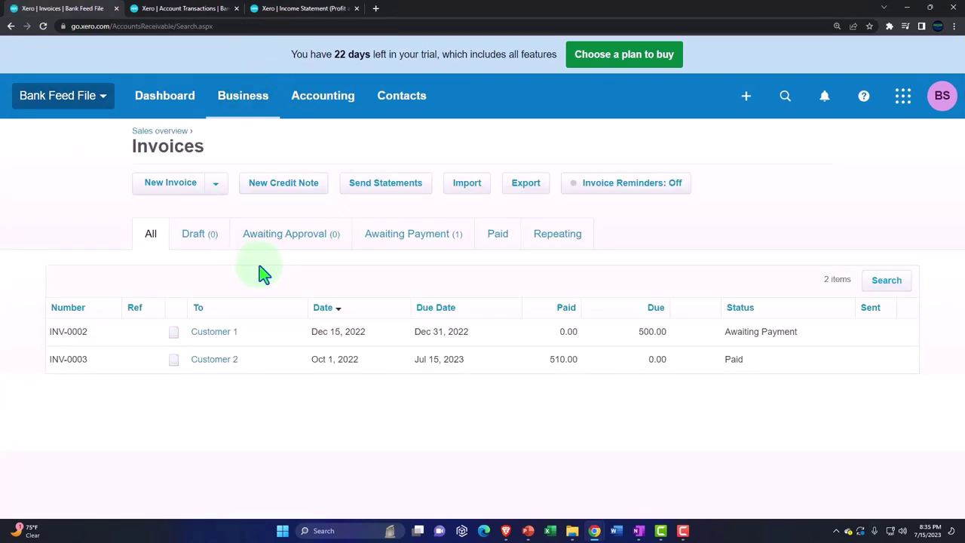
pyautogui.click(381, 238)
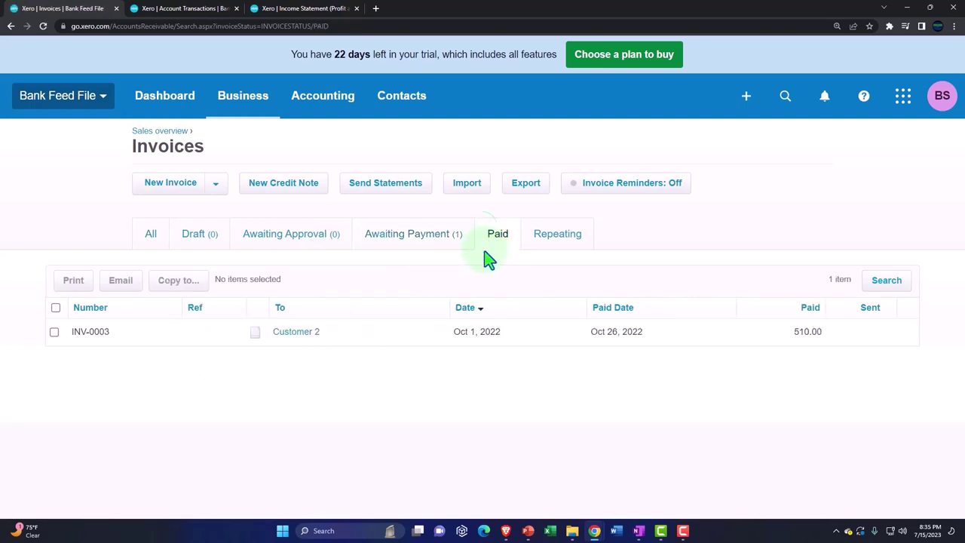
# - Open Customer 2 from the customer contacts and review the paid invoice INV-0003 in the contact's activity
pyautogui.click(410, 106)
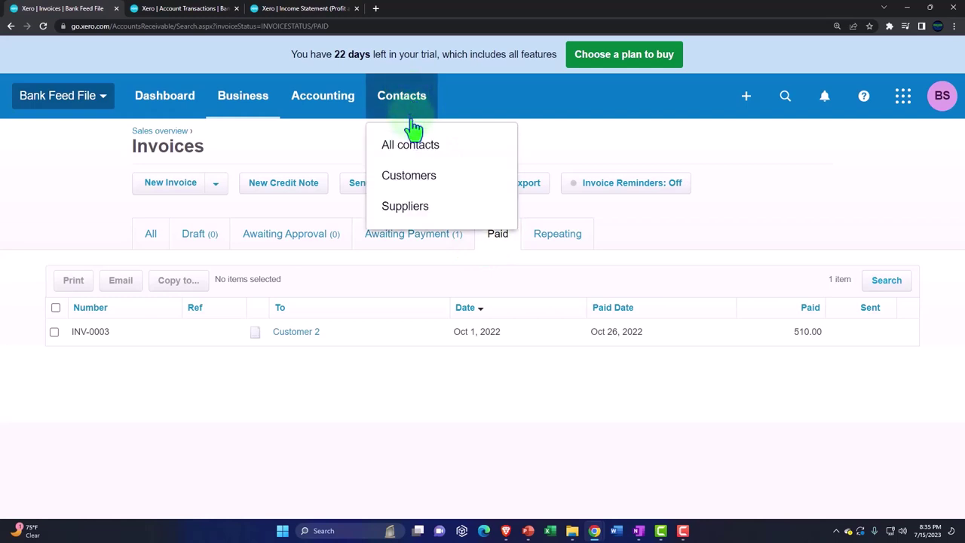
pyautogui.click(421, 175)
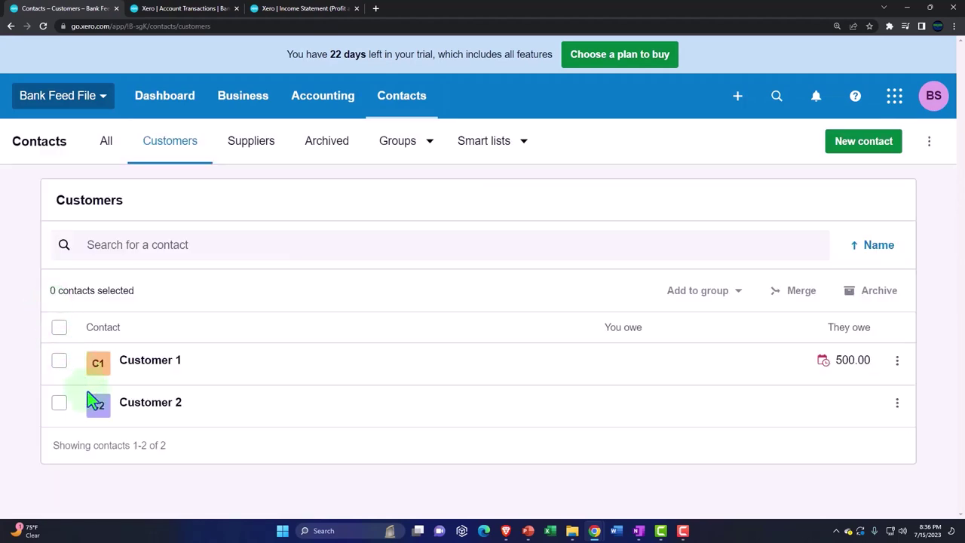
pyautogui.click(151, 405)
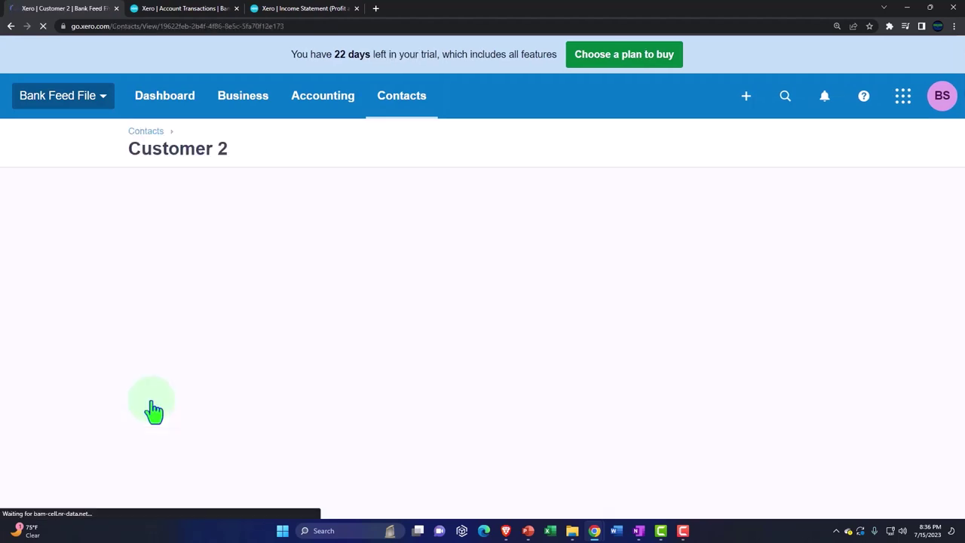
pyautogui.scroll(-3, 69, 362)
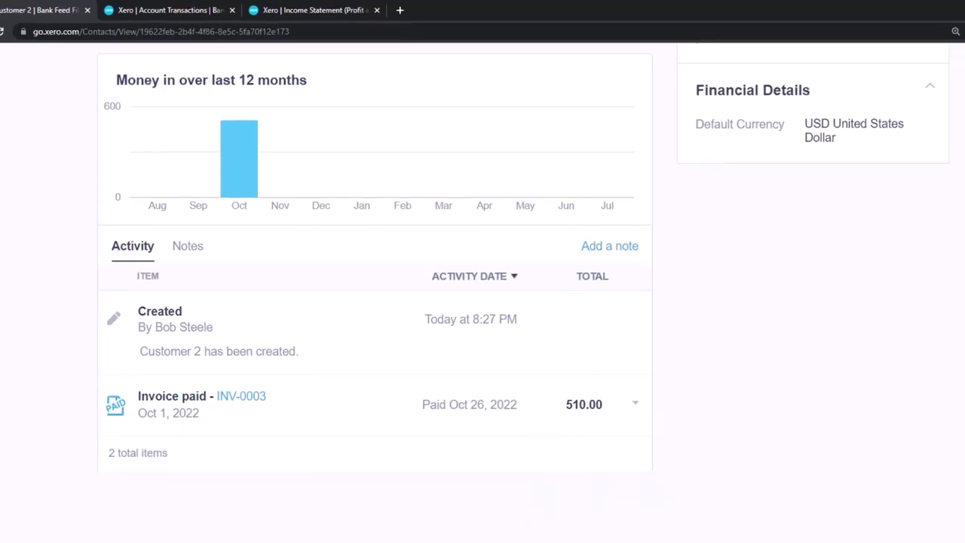
pyautogui.click(639, 530)
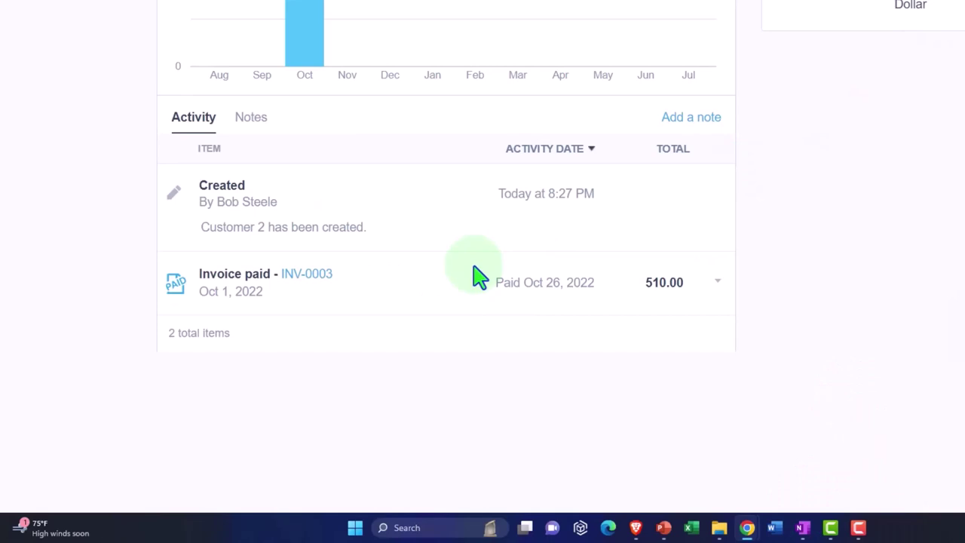
# - Return to the Income Statement (Profit and Loss) report and duplicate its browser tab
pyautogui.scroll(3, 479, 277)
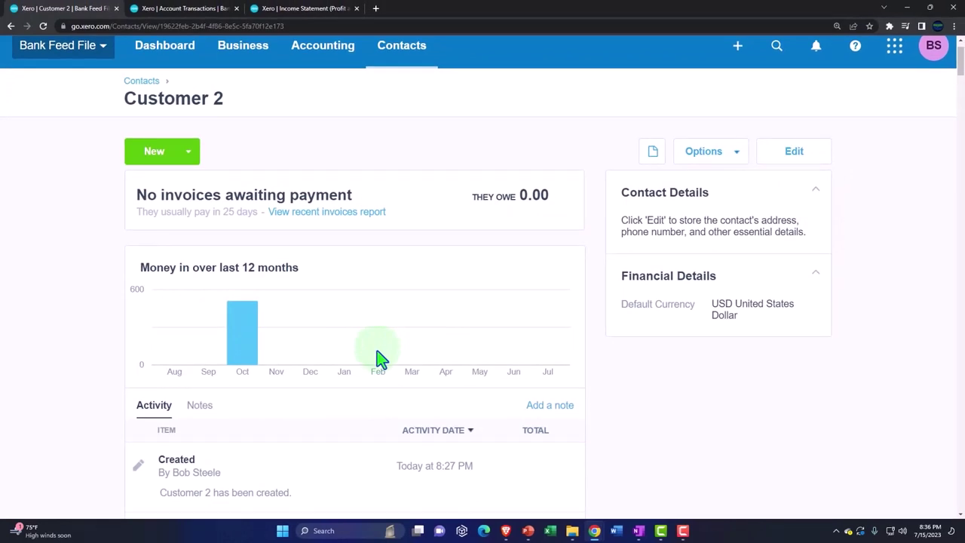
pyautogui.click(323, 9)
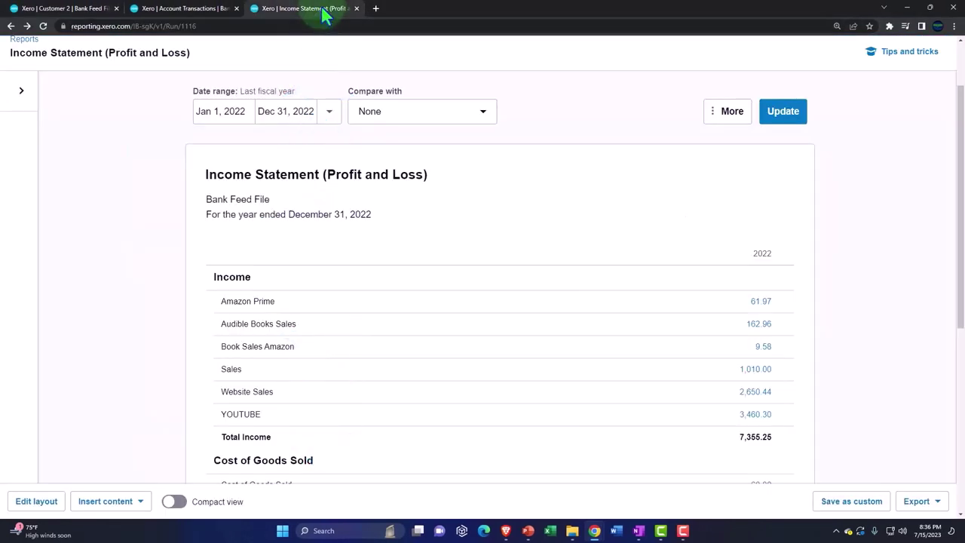
pyautogui.rightClick(324, 10)
pyautogui.click(346, 79)
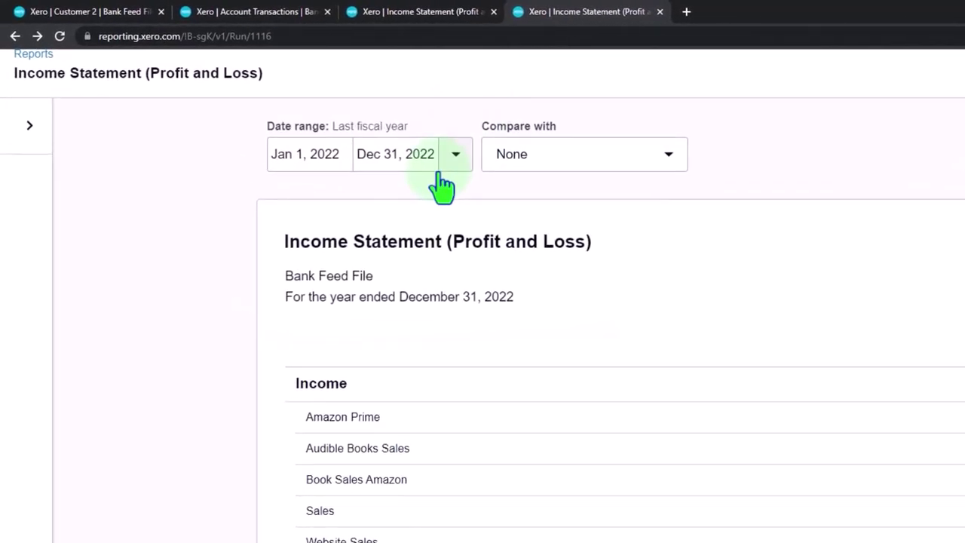
# - Find the current version of the Trial Balance in the reports list, open it and review the account balances in an enlarged view
pyautogui.scroll(3, 441, 187)
pyautogui.click(371, 124)
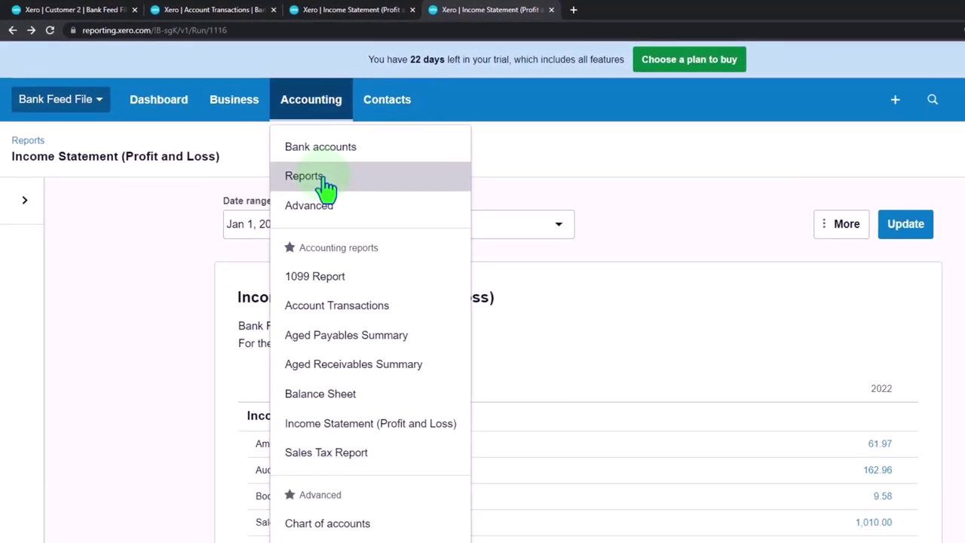
pyautogui.click(324, 180)
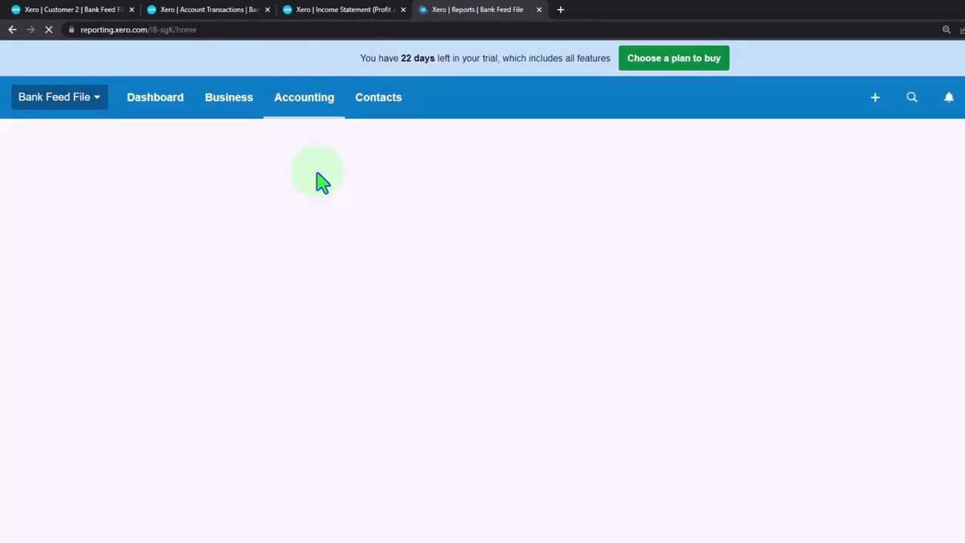
pyautogui.click(849, 139)
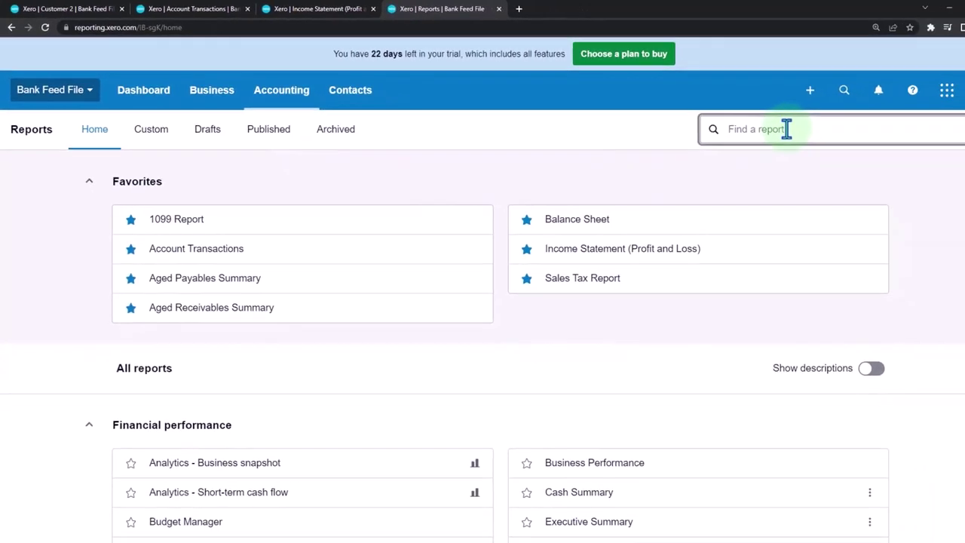
pyautogui.write('tri')
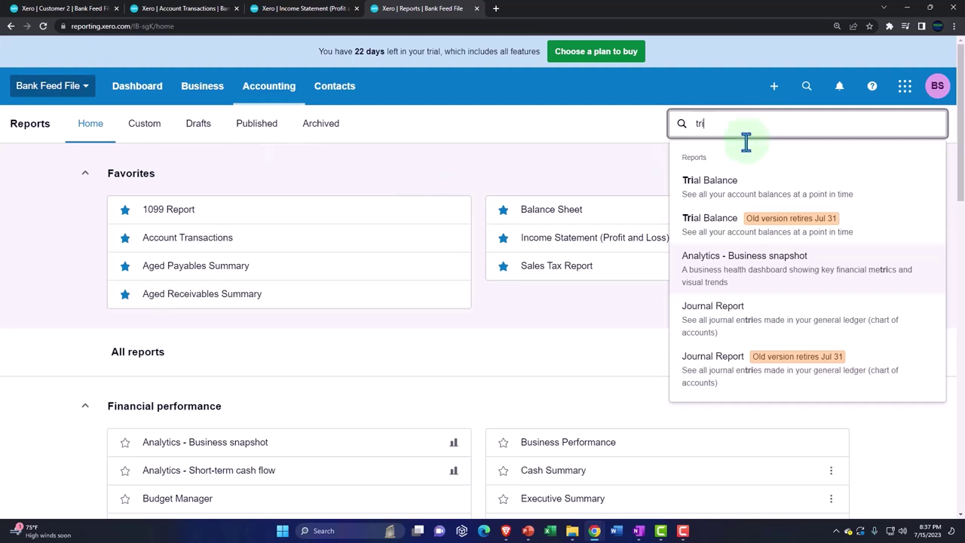
pyautogui.click(738, 188)
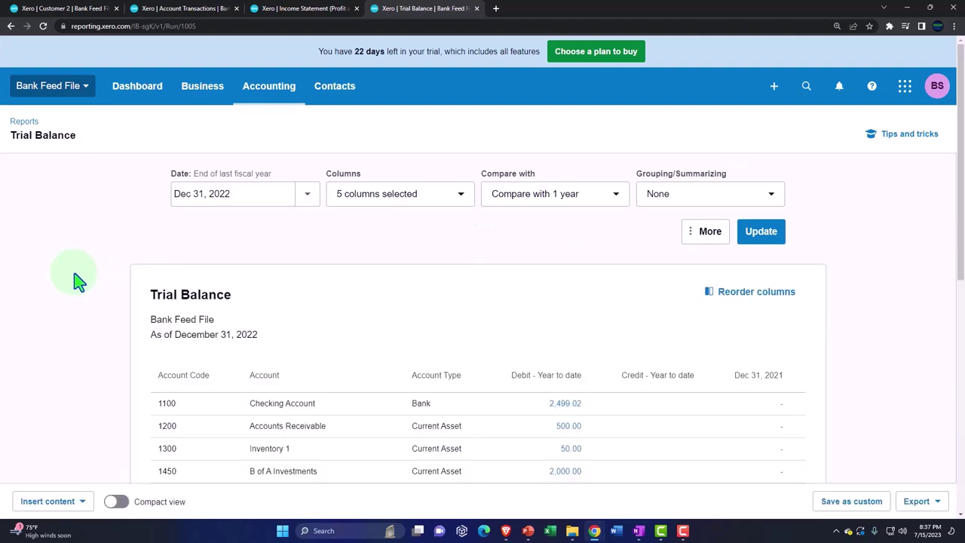
pyautogui.hotkey('ctrl', '-')
pyautogui.hotkey('ctrl', '+')
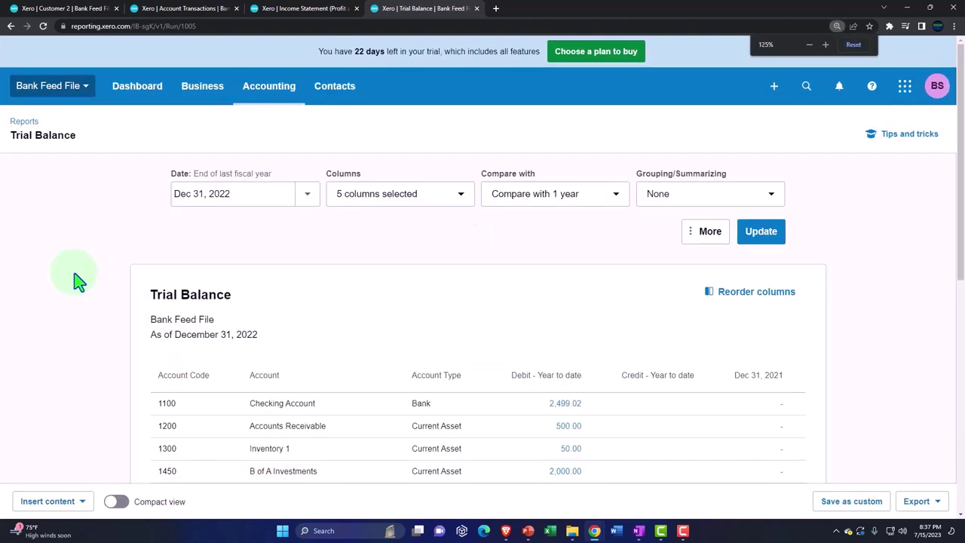
pyautogui.hotkey('ctrl', '+')
pyautogui.scroll(-5, 75, 280)
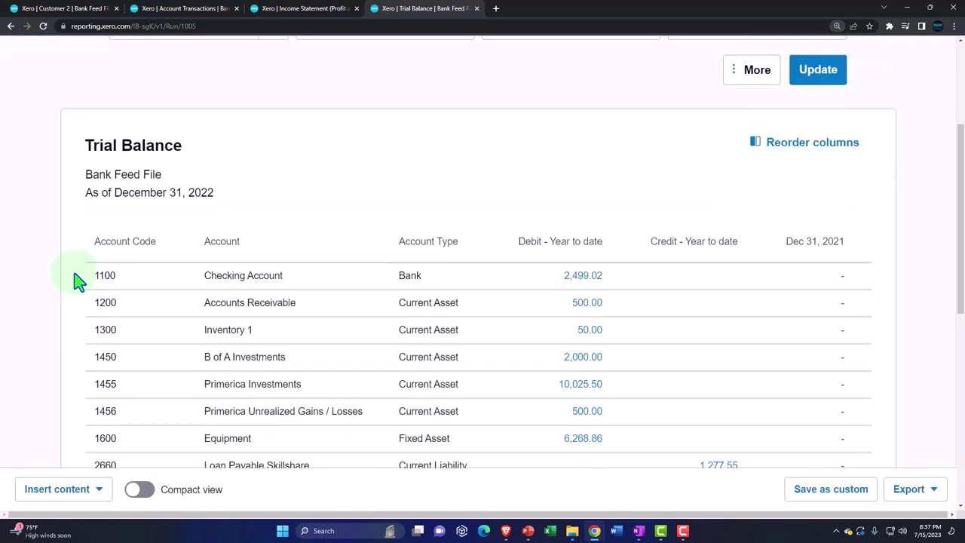